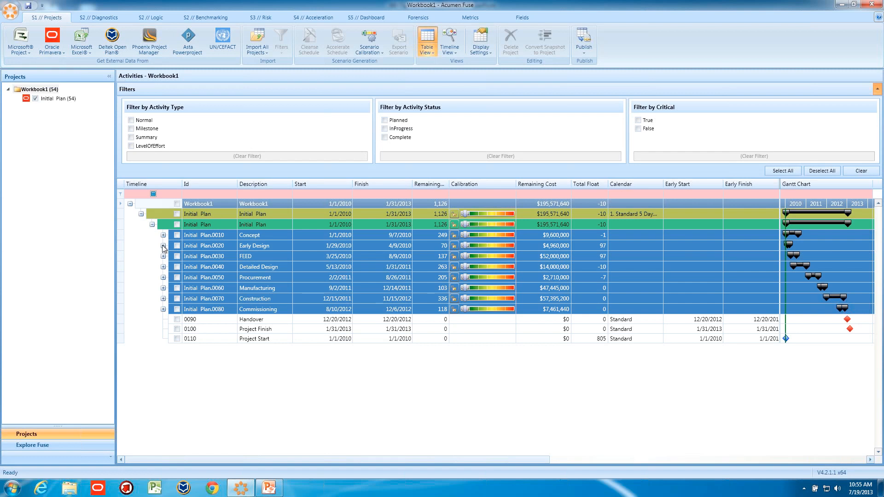
# Expand the Concept, Early Design, FEED and Detailed Design groups of the Initial Plan to show their activities.
pyautogui.click(163, 245)
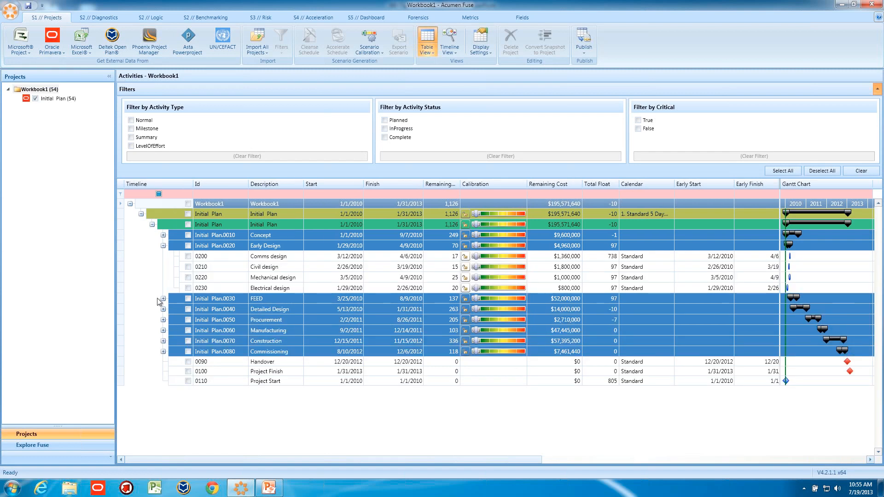
pyautogui.click(163, 235)
pyautogui.click(163, 352)
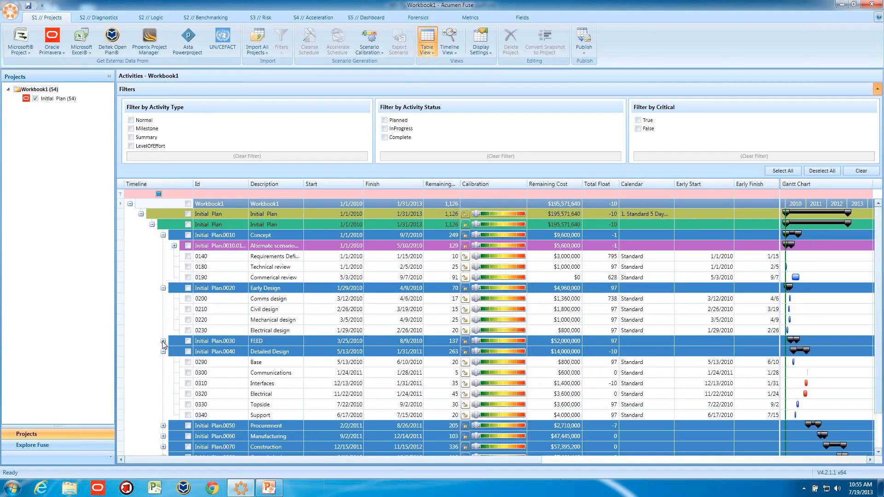
pyautogui.click(163, 341)
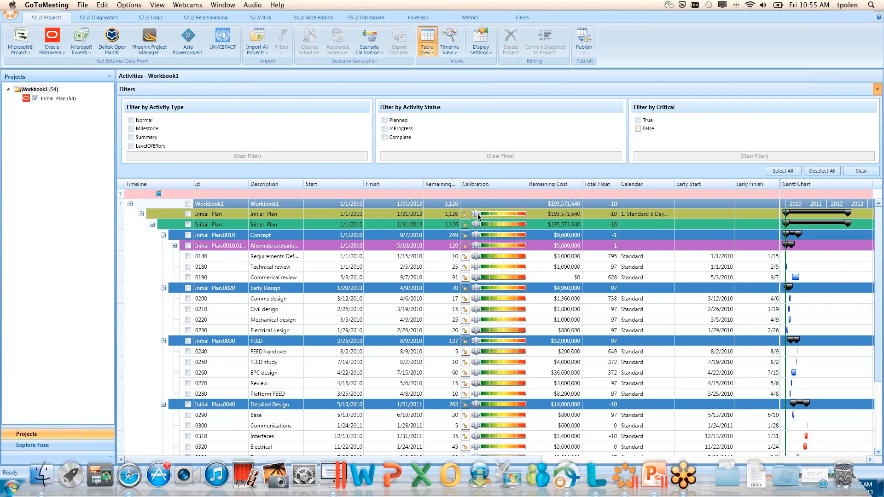
# Create a new scenario of the Initial Plan for calibration and show the Initial Plan Scenario's activities.
pyautogui.moveTo(478, 214); pyautogui.dragTo(489, 214)
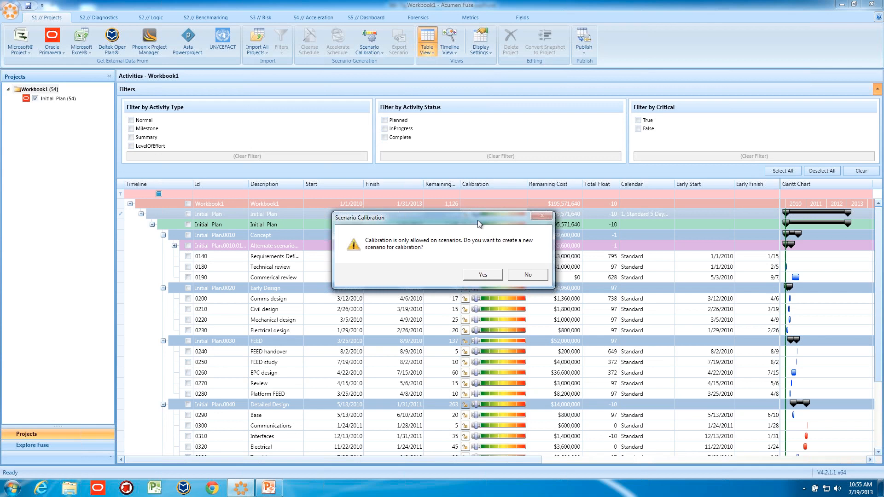
pyautogui.click(477, 276)
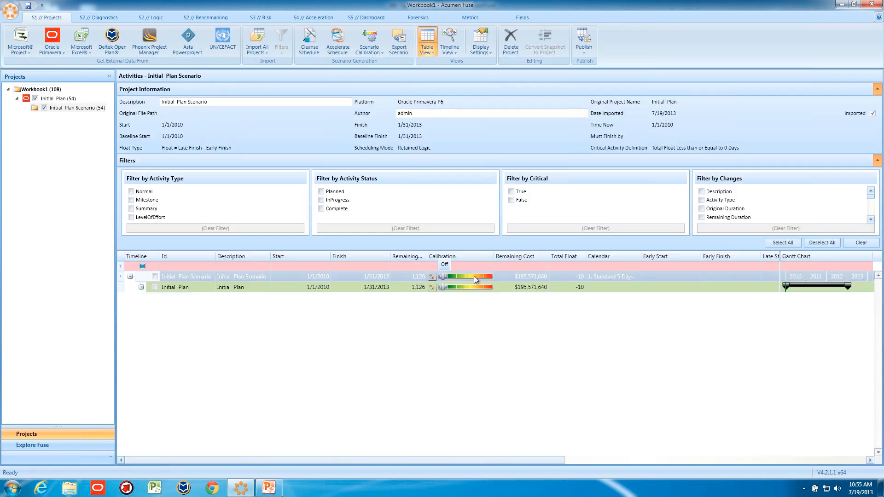
pyautogui.click(59, 99)
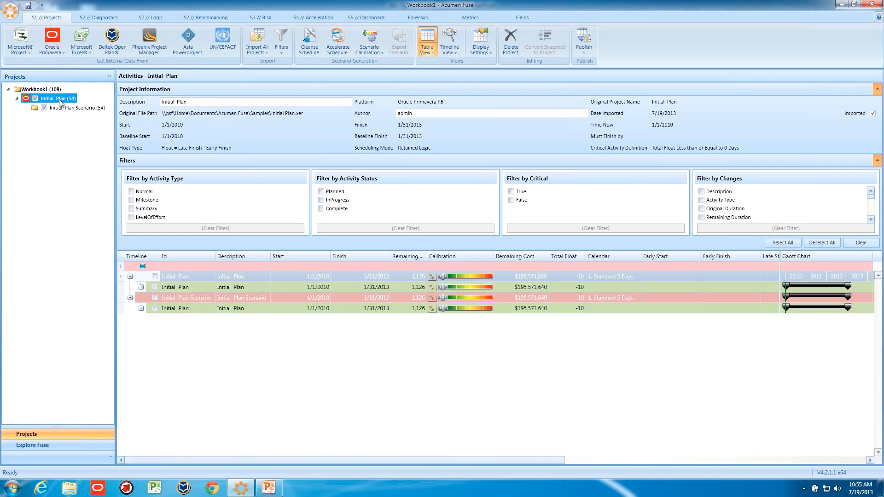
pyautogui.click(63, 109)
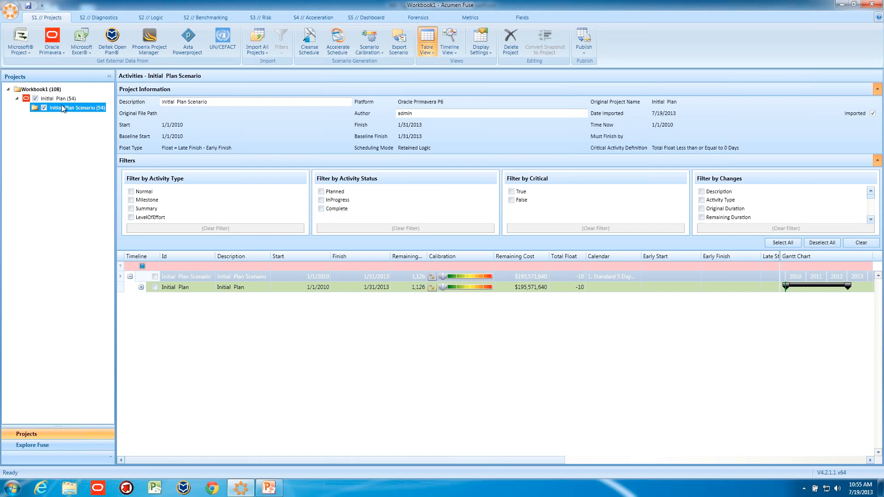
pyautogui.moveTo(61, 103)
# Expand the Initial Plan Scenario down to the activities of its Concept and Early Design groups.
pyautogui.click(142, 288)
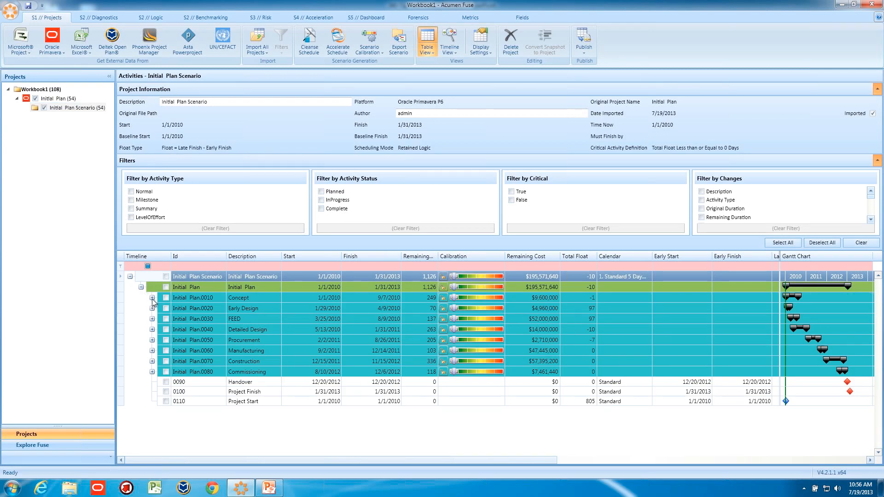
pyautogui.click(152, 299)
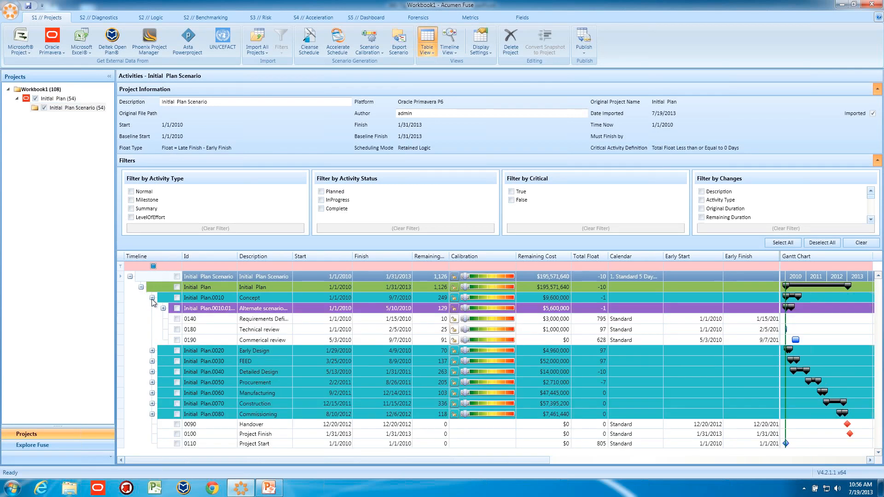
pyautogui.click(153, 351)
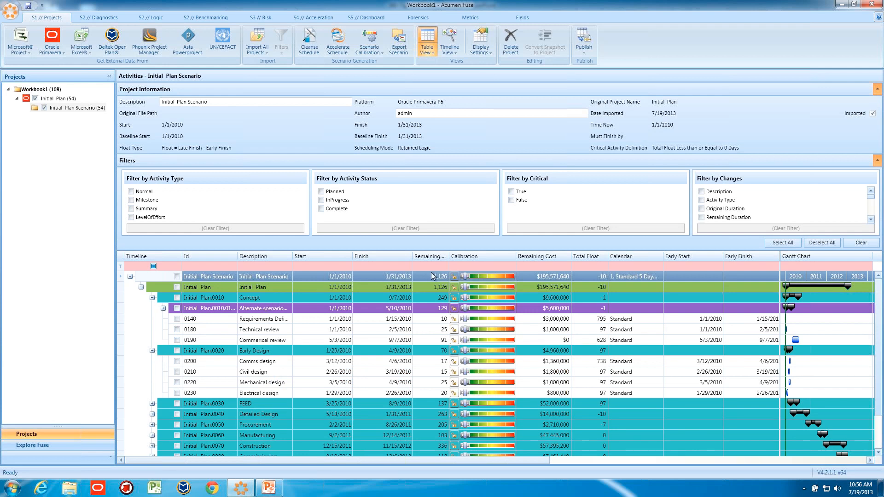
# Try calibrating the whole scenario as Requires much less time, Requires less time and Requires much more time, and return it to Realistic.
pyautogui.click(466, 277)
pyautogui.moveTo(466, 277); pyautogui.dragTo(478, 280)
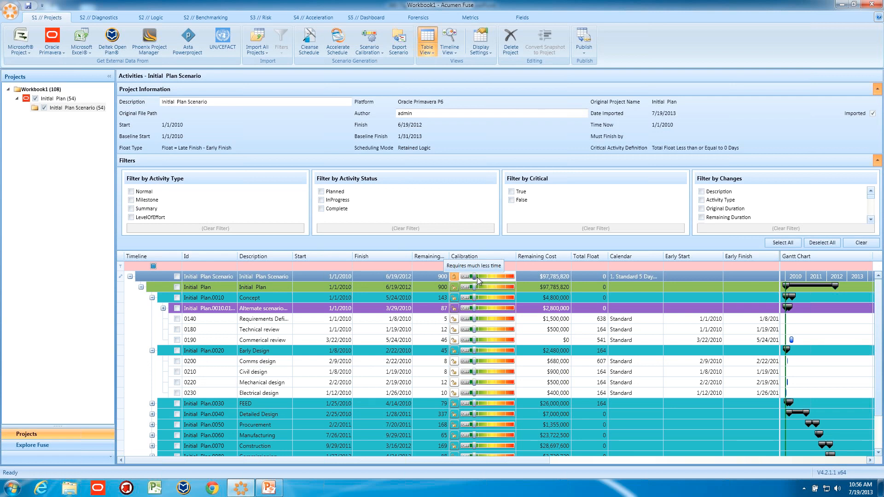
pyautogui.moveTo(479, 280); pyautogui.dragTo(483, 281)
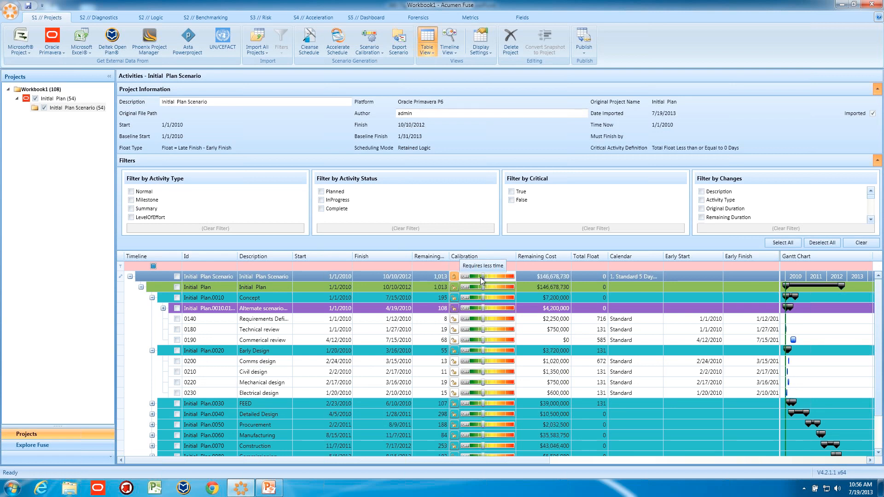
pyautogui.moveTo(482, 280); pyautogui.dragTo(513, 279)
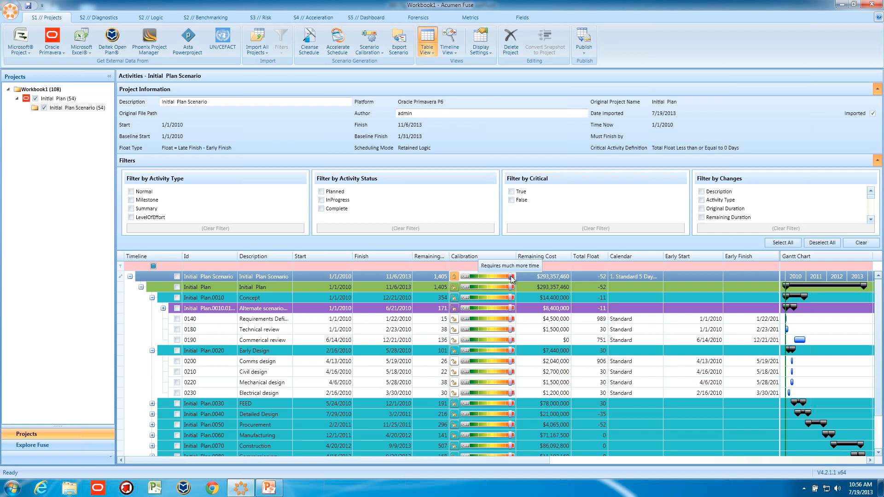
pyautogui.moveTo(511, 278); pyautogui.dragTo(492, 280)
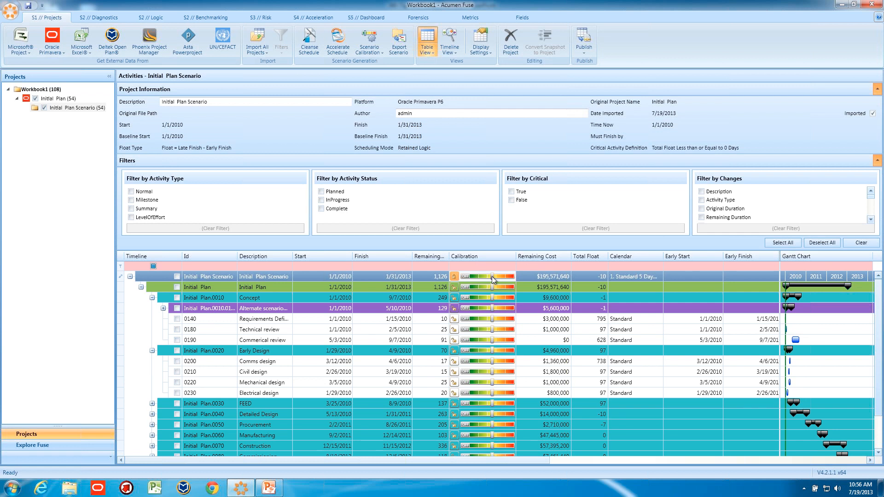
# Calibrate the Alternate scenarios group within Concept to Requires much more time and the Early Design group to Requires much less time.
pyautogui.click(163, 309)
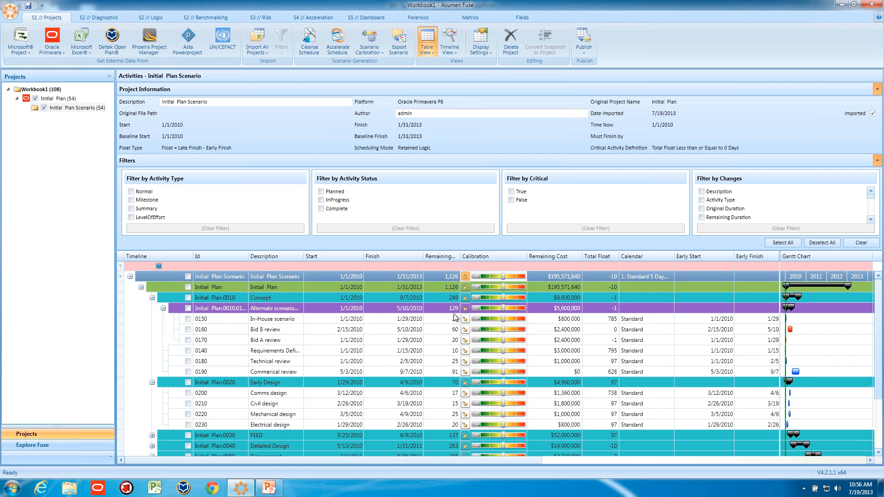
pyautogui.moveTo(505, 310); pyautogui.dragTo(524, 311)
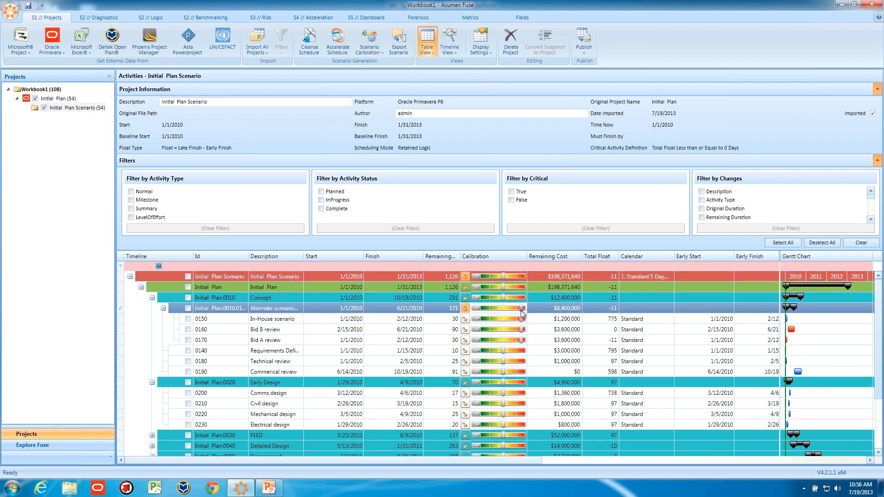
pyautogui.click(502, 386)
pyautogui.moveTo(503, 386); pyautogui.dragTo(489, 388)
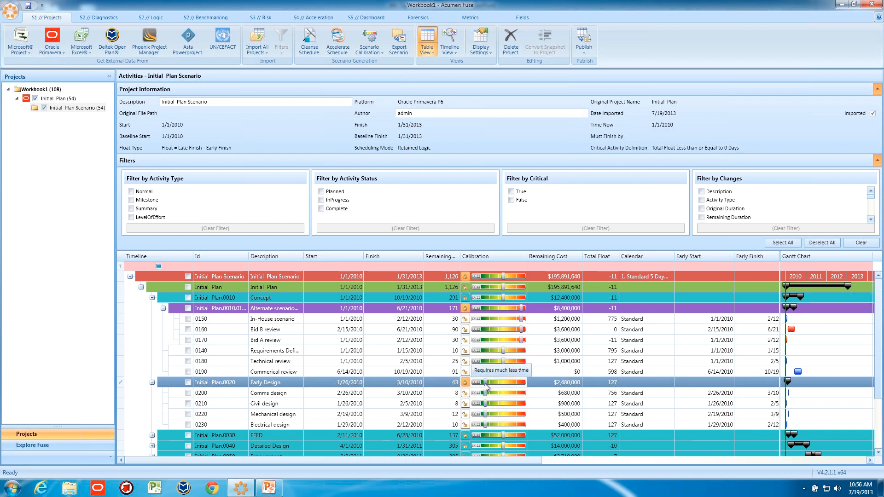
# Calibrate the Civil design and Mechanical design activities under Early Design to Requires much more time.
pyautogui.moveTo(486, 405); pyautogui.dragTo(524, 417)
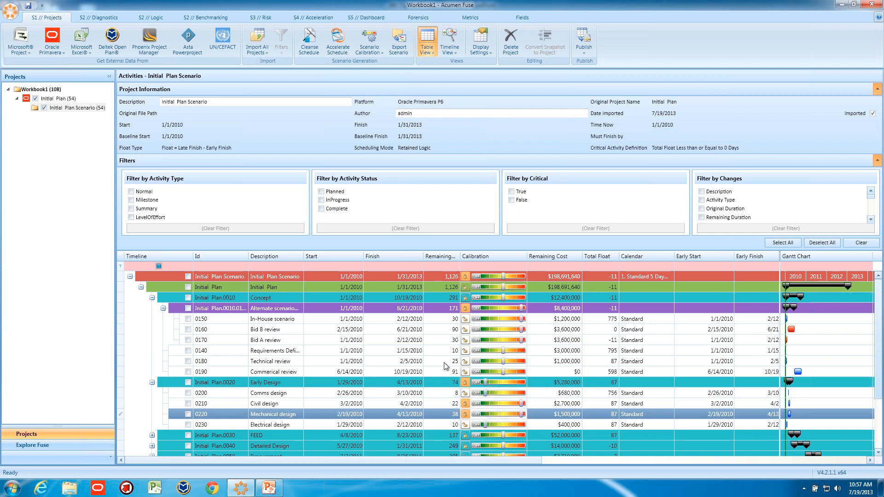
pyautogui.scroll(-2, 445, 366)
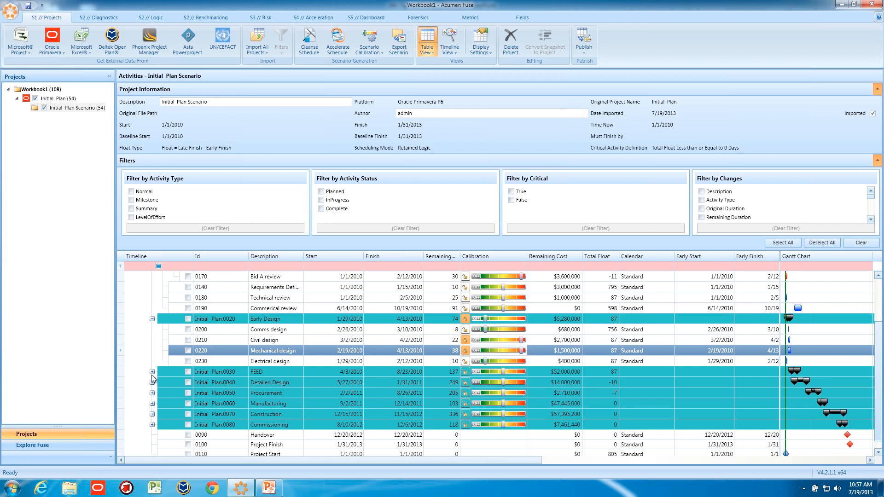
pyautogui.scroll(2, 340, 387)
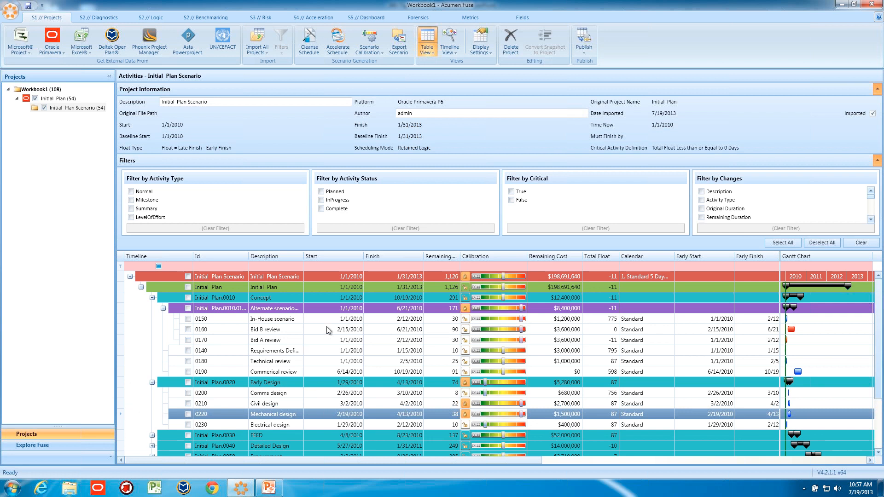
pyautogui.moveTo(493, 327)
pyautogui.moveTo(509, 280)
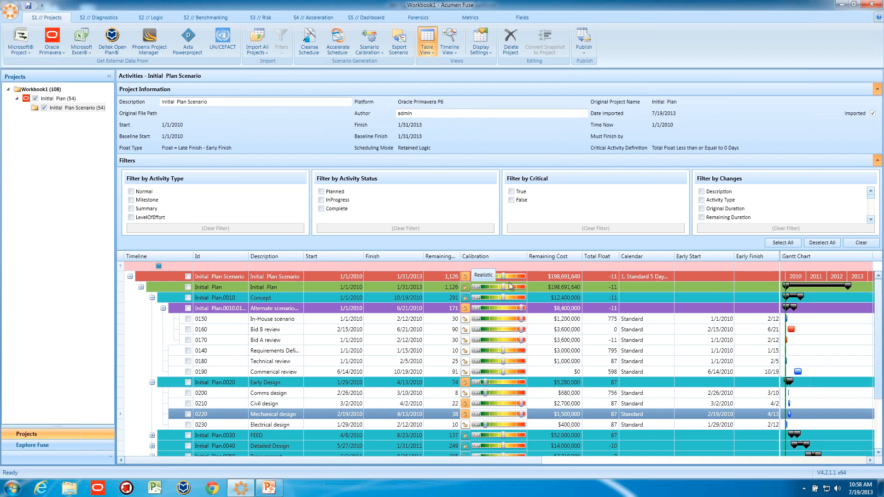
# Calibrate the FEED group to Requires more time and the Detailed Design group to Requires much more time.
pyautogui.scroll(-2, 436, 331)
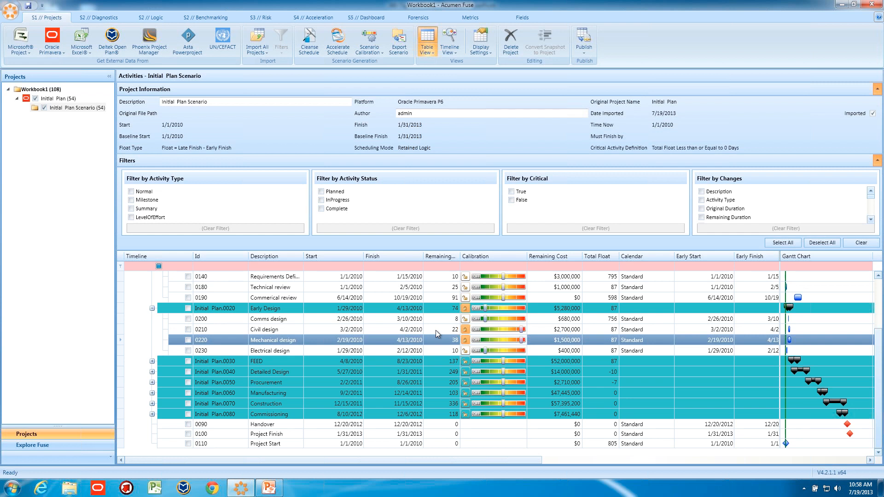
pyautogui.click(511, 364)
pyautogui.moveTo(511, 362)
pyautogui.mouseDown()
pyautogui.moveTo(506, 373)
pyautogui.moveTo(519, 373)
pyautogui.mouseUp()
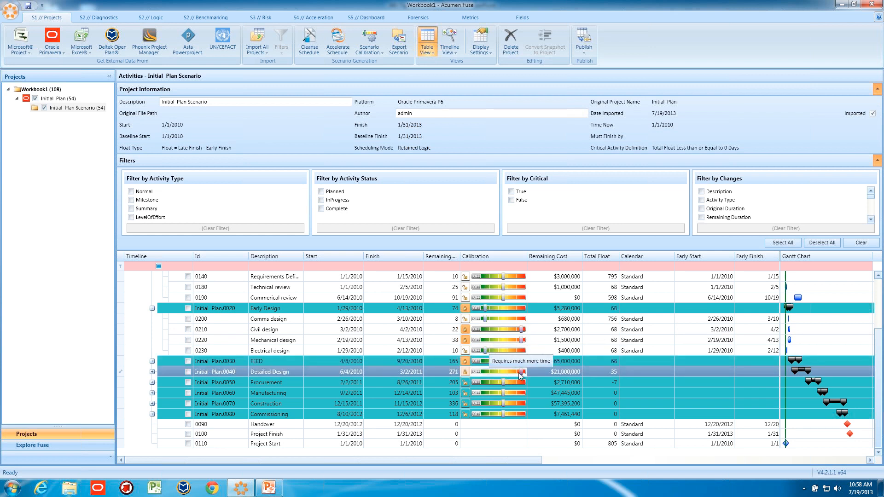
# Calibrate Procurement to Requires much more time after trying Requires much less time, and set Manufacturing to Requires much less time.
pyautogui.click(494, 384)
pyautogui.click(494, 385)
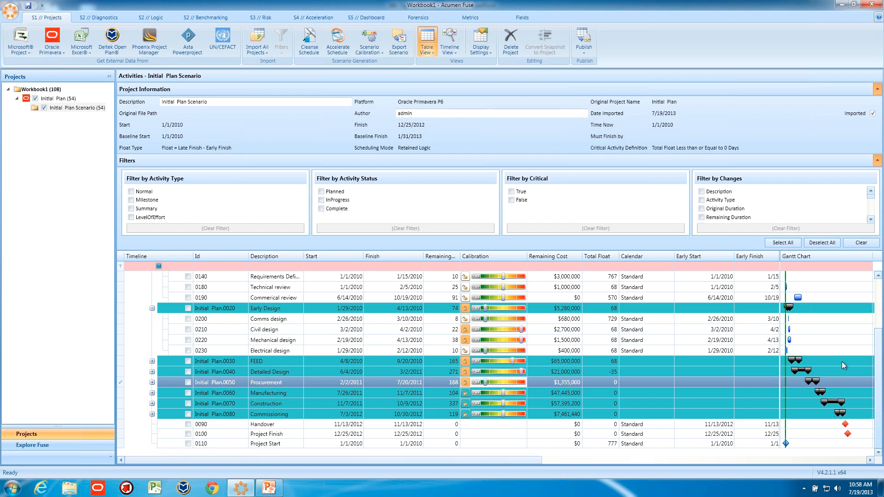
pyautogui.click(507, 386)
pyautogui.click(506, 386)
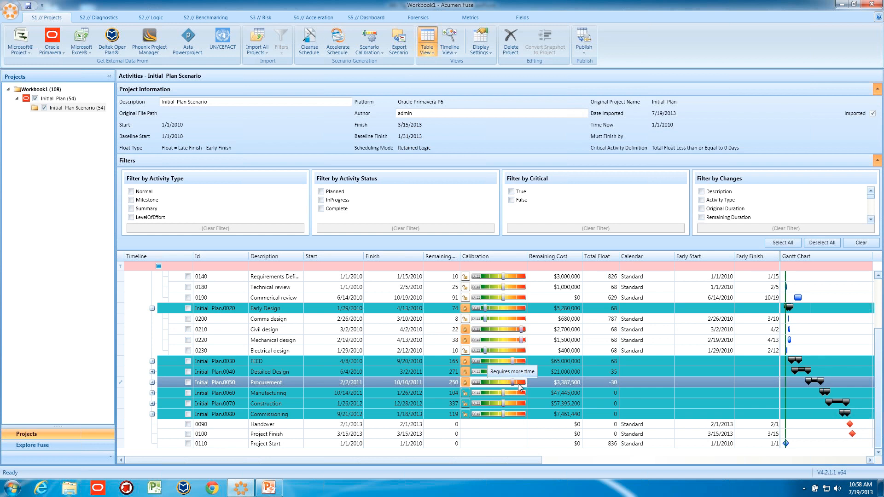
pyautogui.click(503, 395)
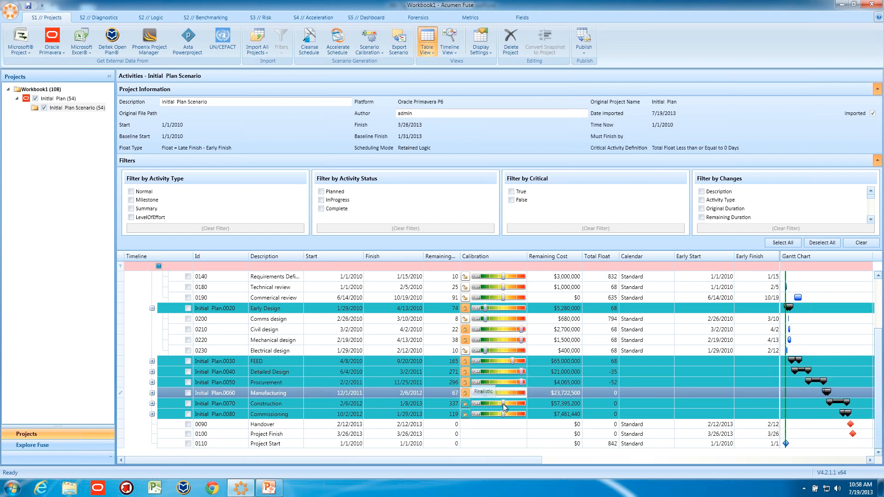
# Calibrate Construction to Requires much more time, and Commissioning to Requires more time after trying Requires much less time.
pyautogui.click(504, 404)
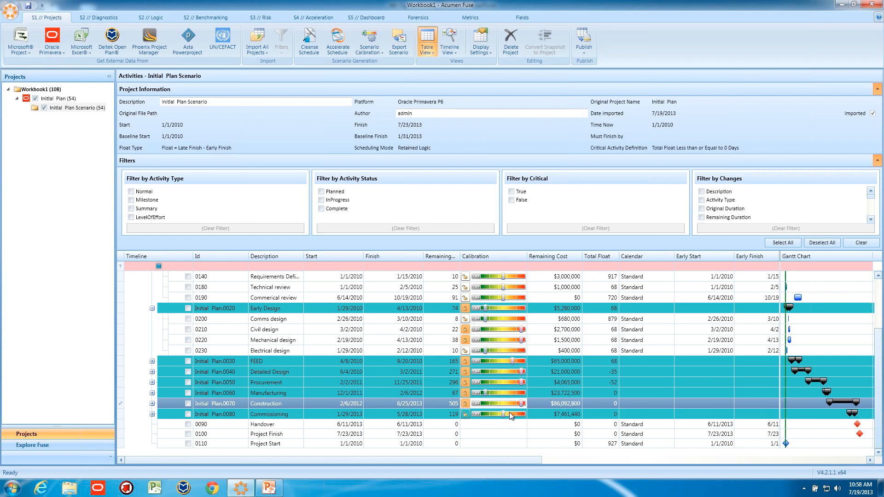
pyautogui.moveTo(503, 413); pyautogui.dragTo(488, 414)
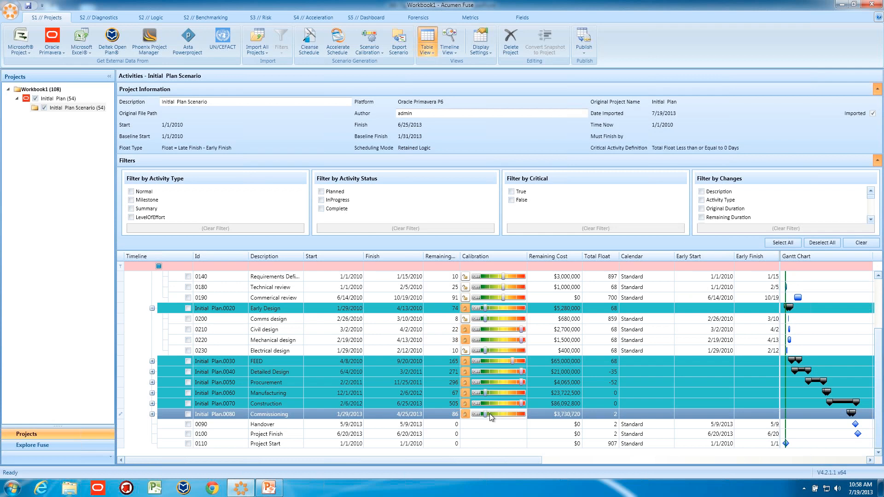
pyautogui.moveTo(487, 414); pyautogui.dragTo(513, 417)
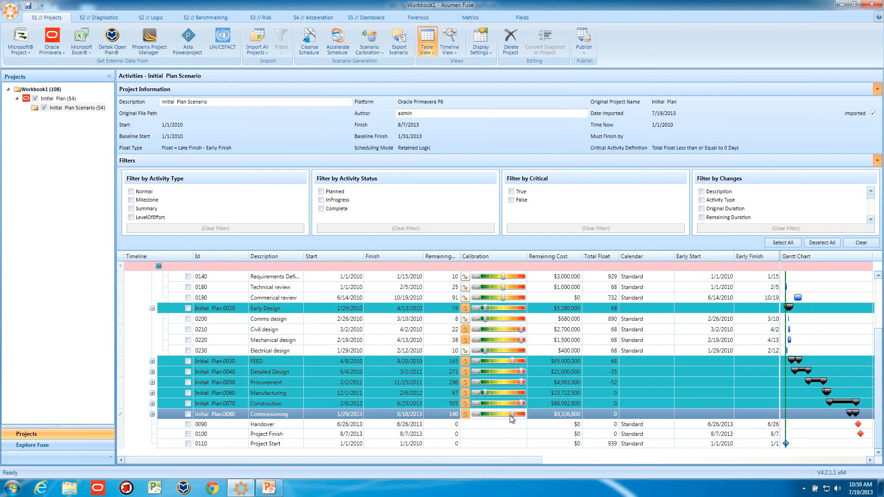
pyautogui.scroll(3, 493, 374)
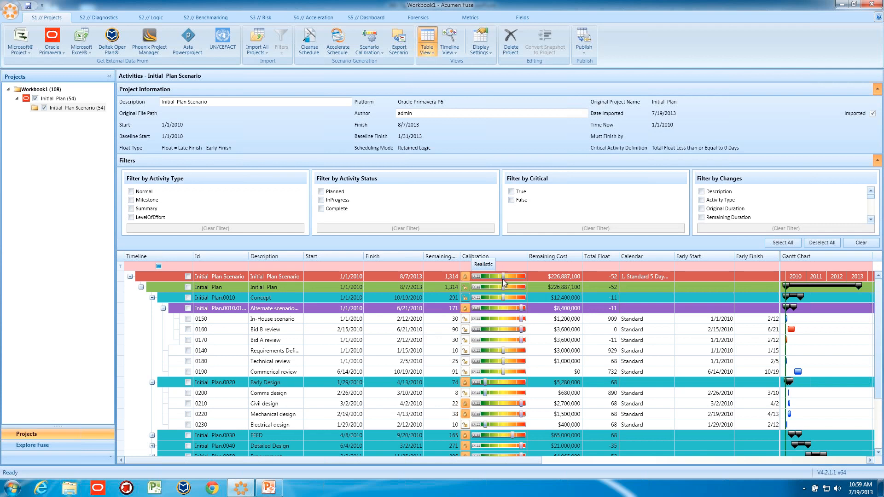
# Review the duration factors in the Calibration Template, close it and select the Initial Plan Scenario project.
pyautogui.click(371, 56)
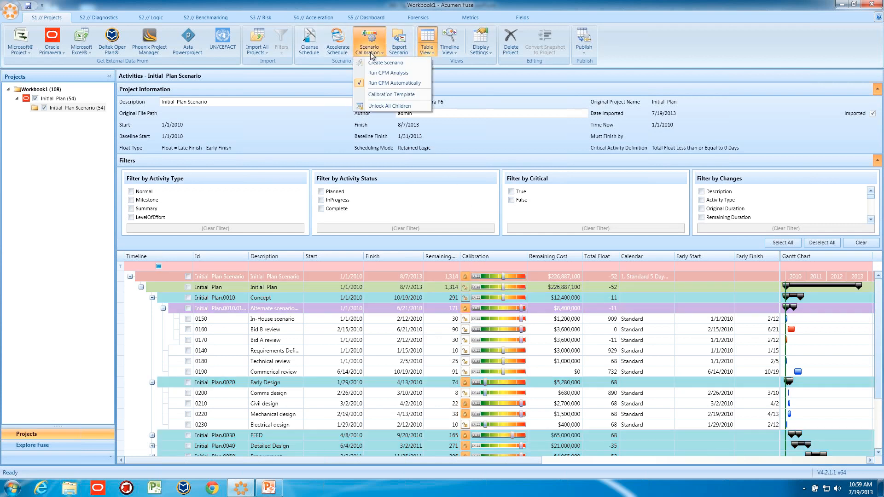
pyautogui.click(382, 96)
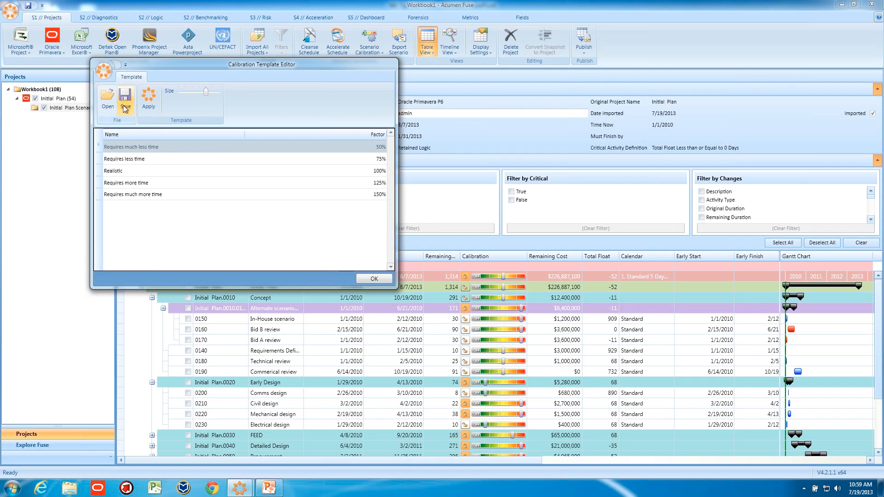
pyautogui.click(372, 280)
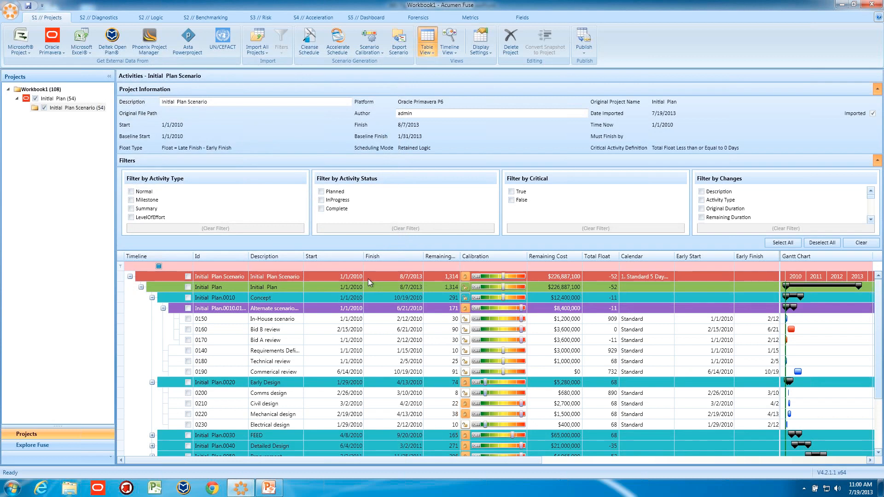
pyautogui.click(73, 108)
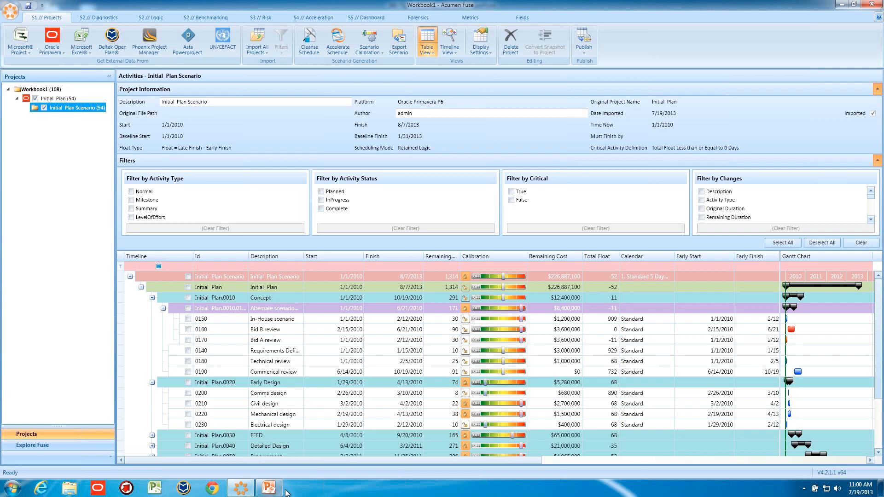
# Switch to the 360-Tips and Tricks presentation in PowerPoint and start the slide show from the Targeted slide.
pyautogui.click(269, 488)
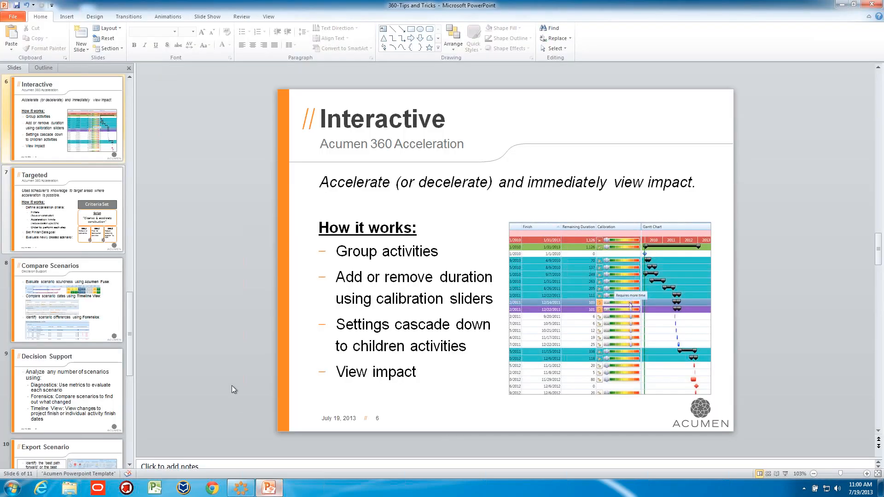
pyautogui.click(85, 309)
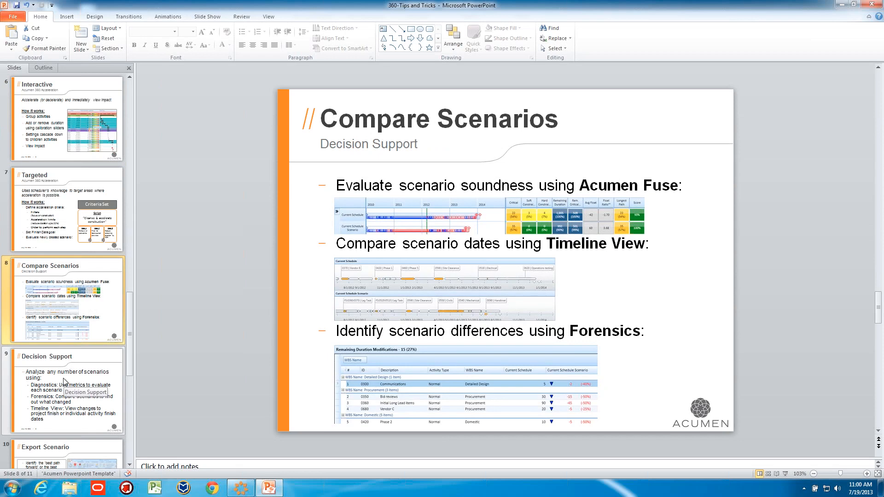
pyautogui.press('Up')
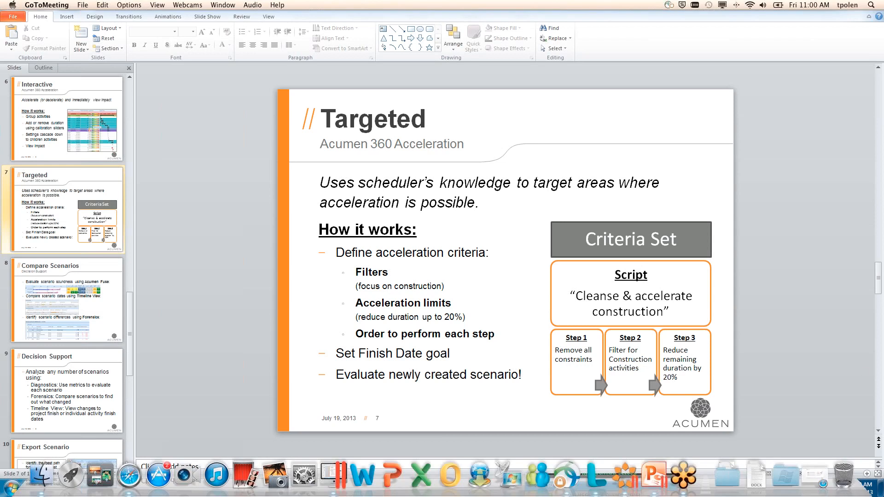
pyautogui.click(785, 473)
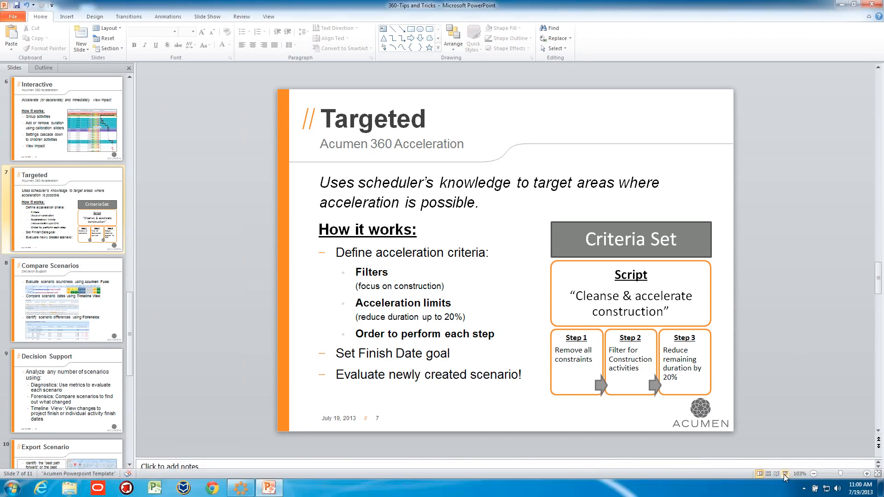
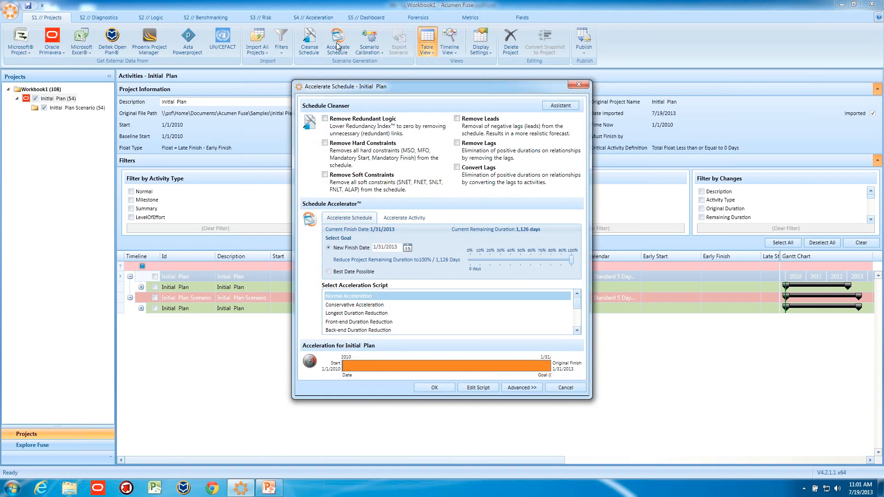
# Accelerate the Initial Plan with hard and soft constraints removed and a 7/28/2011 finish goal, and add the scenario for forensic comparison.
pyautogui.moveTo(365, 86); pyautogui.dragTo(327, 73)
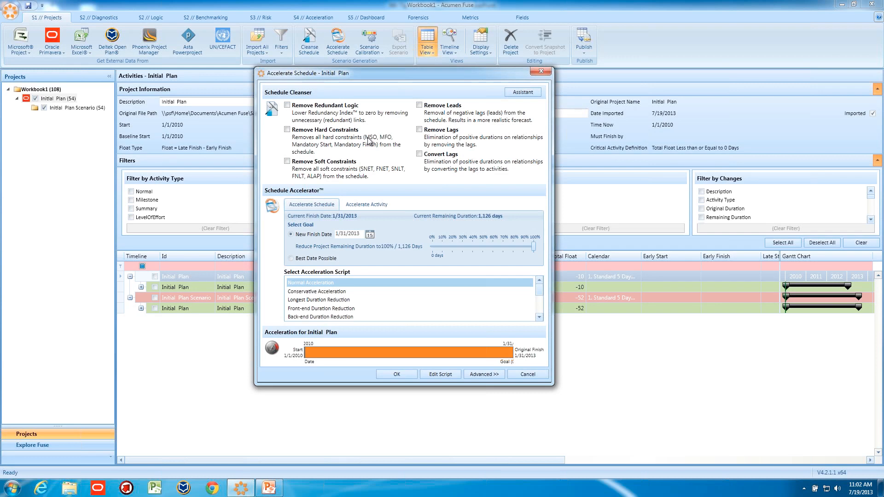
pyautogui.click(287, 130)
pyautogui.moveTo(533, 246); pyautogui.dragTo(486, 249)
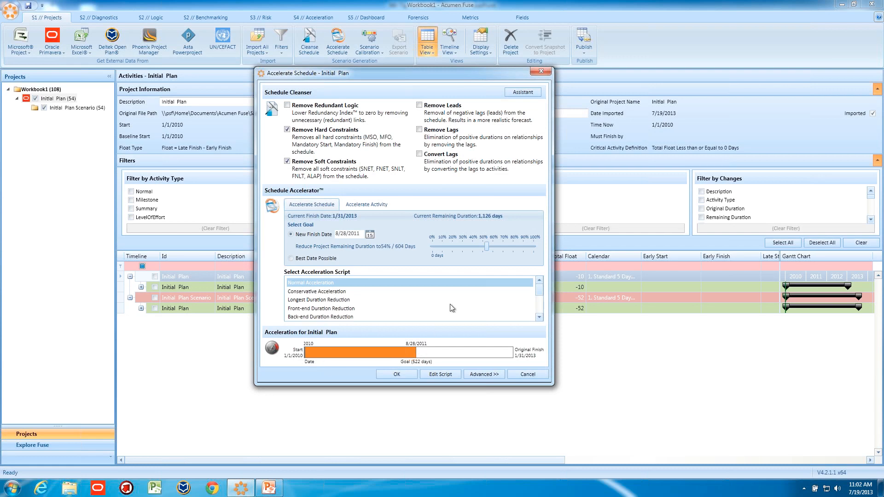
pyautogui.moveTo(488, 250); pyautogui.dragTo(442, 251)
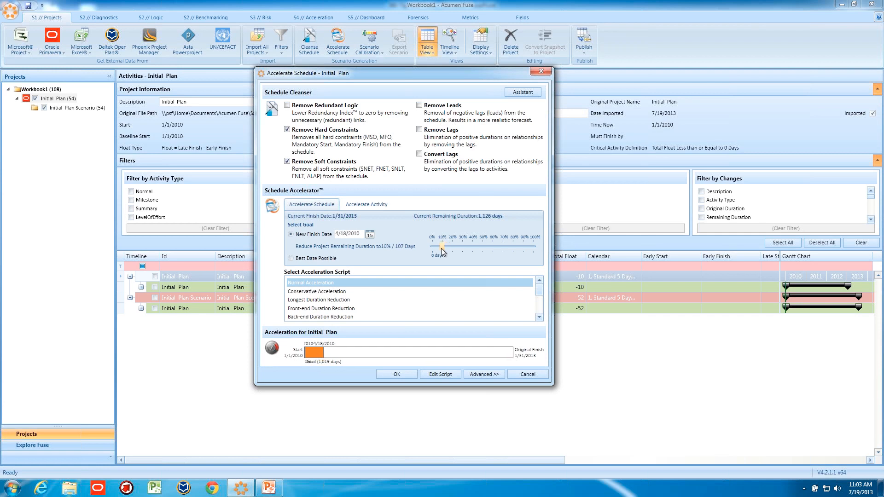
pyautogui.moveTo(442, 250); pyautogui.dragTo(502, 247)
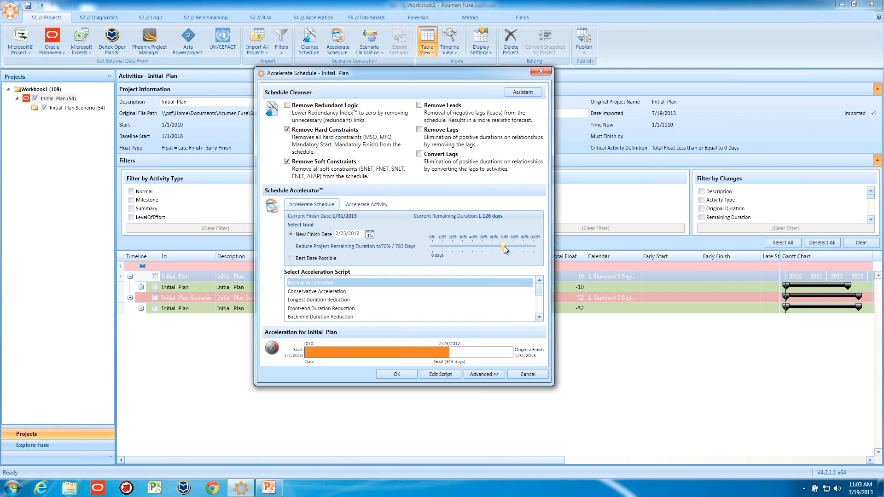
pyautogui.moveTo(504, 246); pyautogui.dragTo(484, 249)
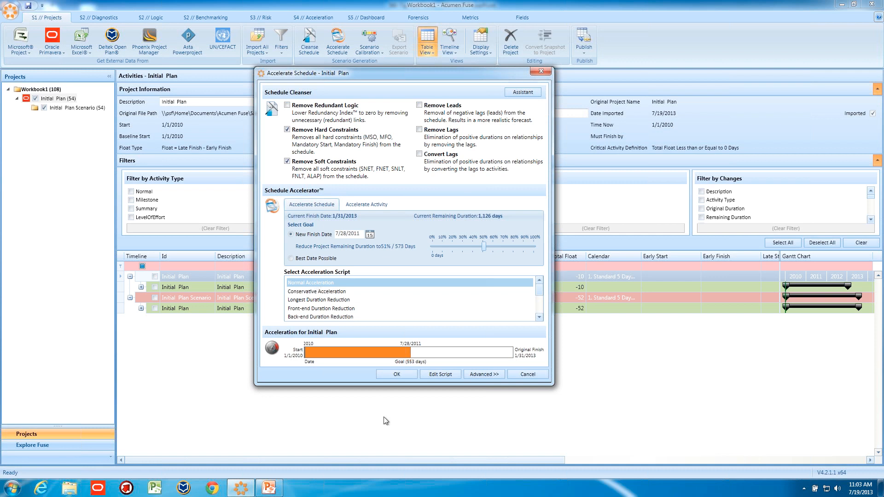
pyautogui.click(397, 374)
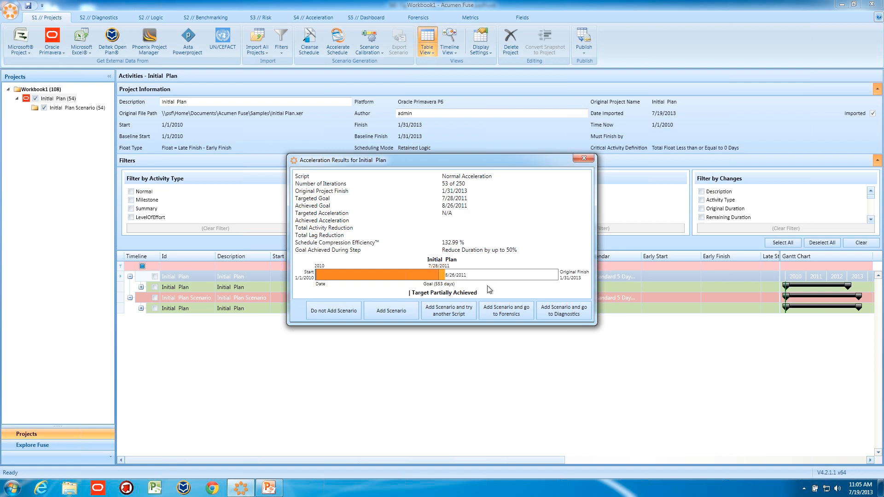
pyautogui.click(499, 309)
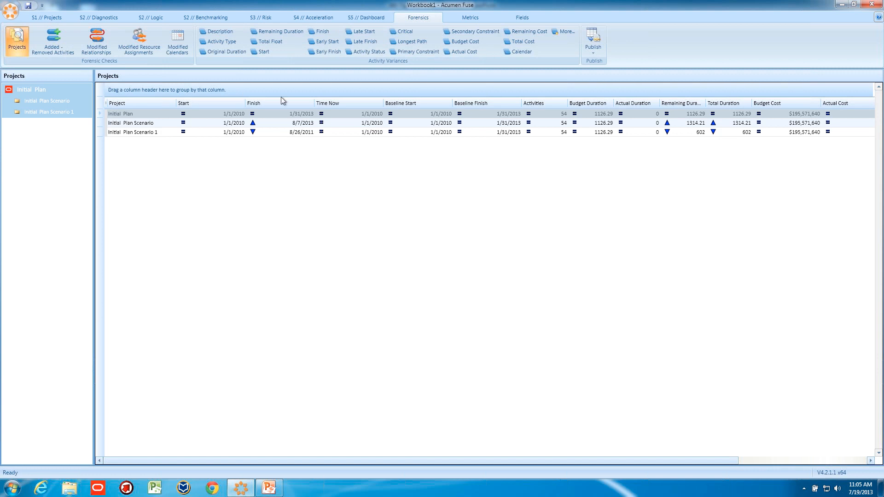
# Compare the remaining duration variances across the projects in Forensics, grouped by WBS Name.
pyautogui.click(274, 31)
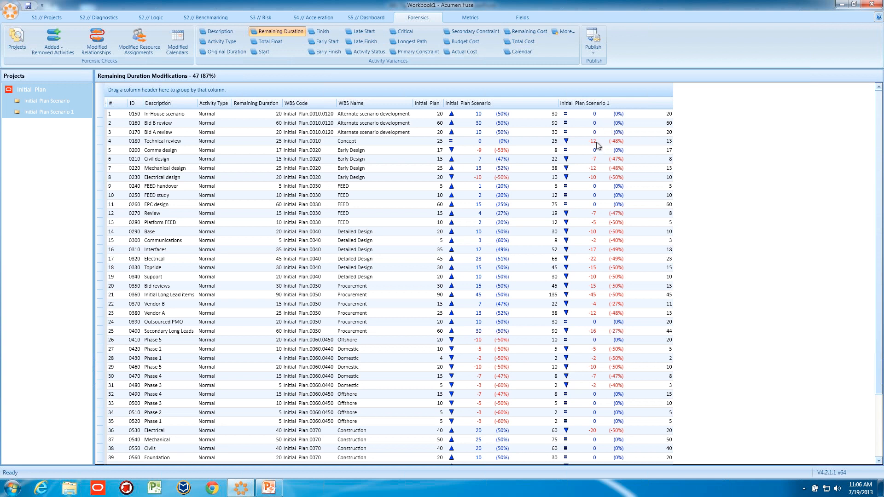
pyautogui.scroll(-3, 598, 209)
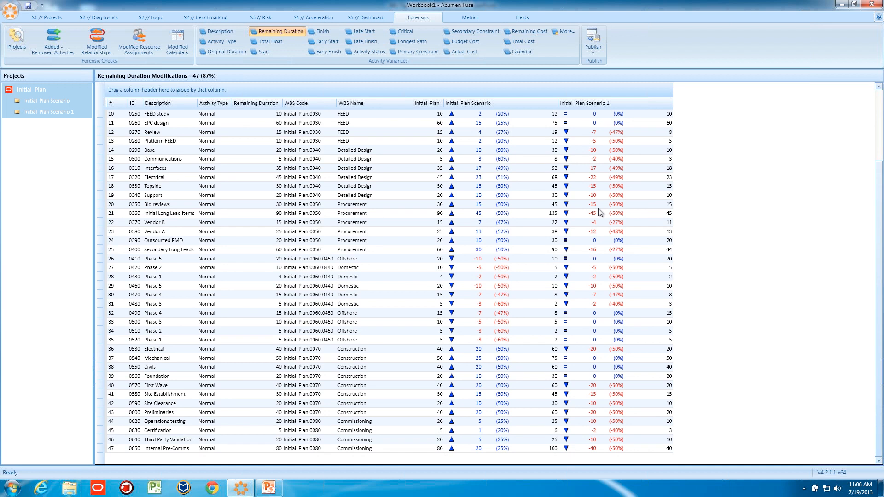
pyautogui.scroll(3, 599, 209)
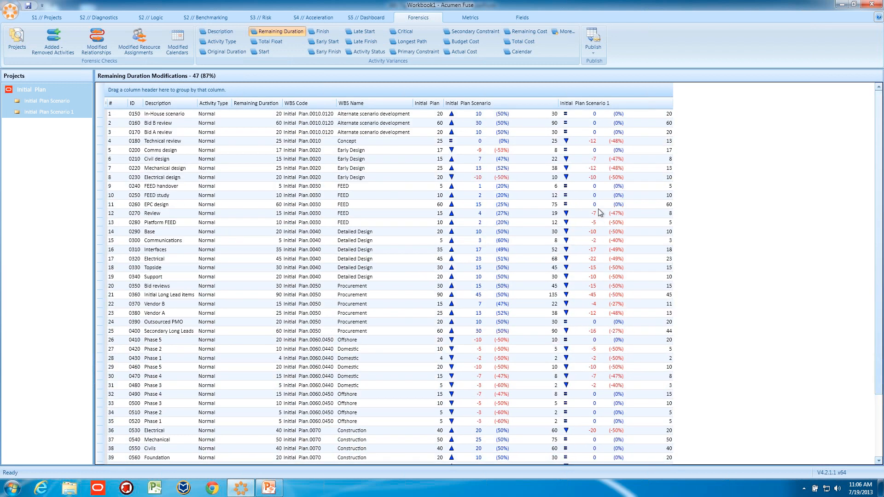
pyautogui.moveTo(362, 103); pyautogui.dragTo(165, 89)
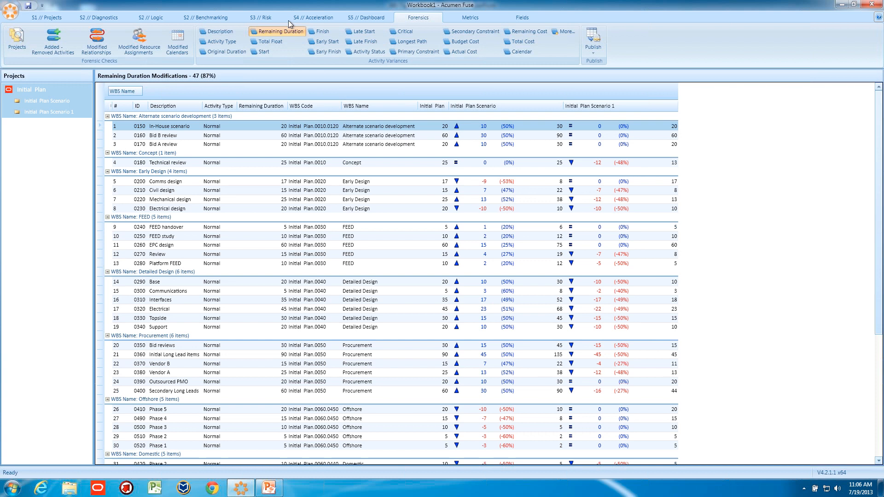
# Return to the project list and delete the Initial Plan Scenario, confirming the deletion.
pyautogui.click(53, 17)
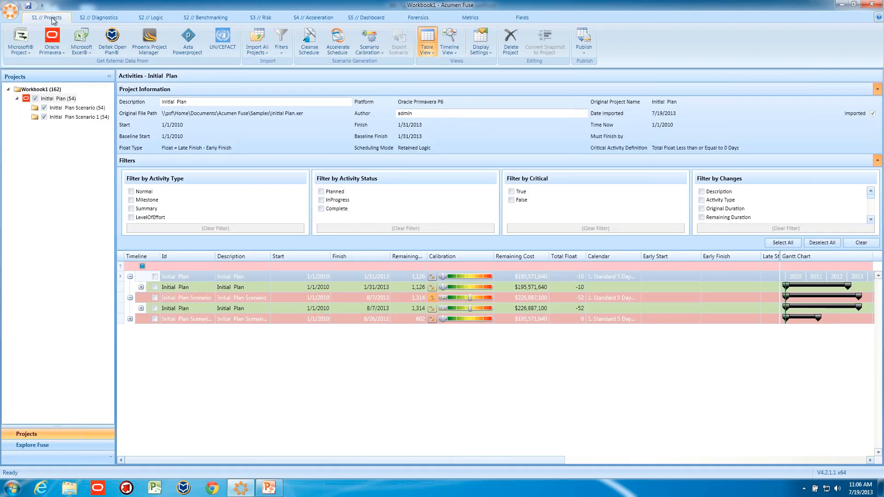
pyautogui.click(62, 107)
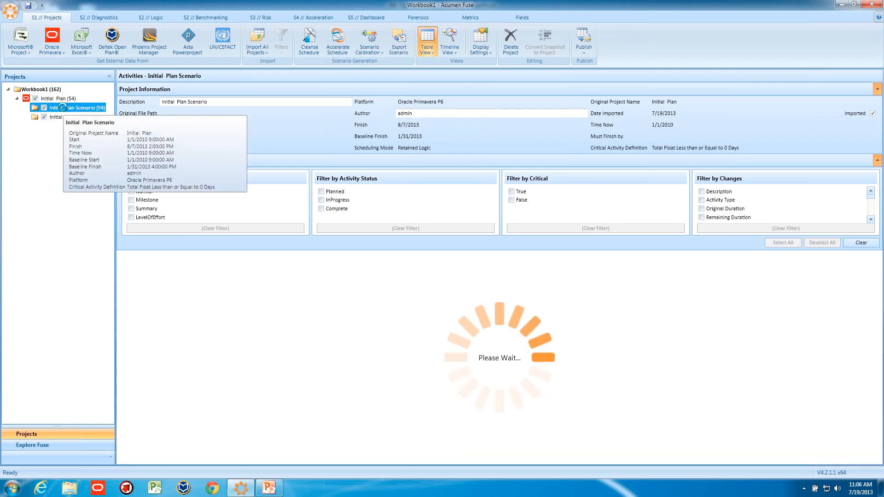
pyautogui.rightClick(62, 107)
pyautogui.click(85, 121)
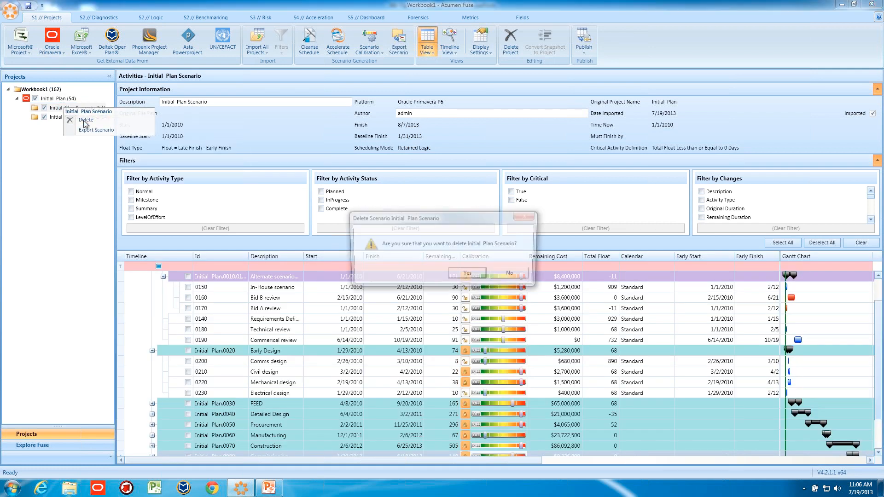
pyautogui.click(465, 274)
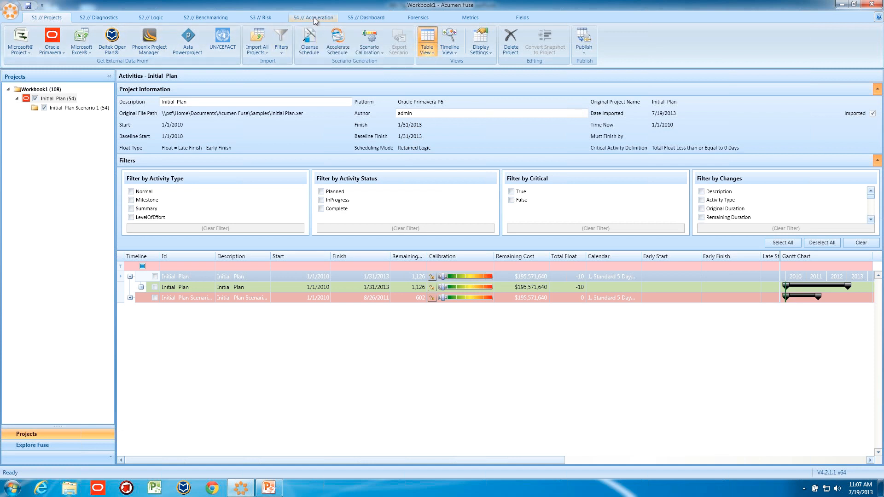
# Review the acceleration scripts offered for the Initial Plan, through Planned Activity Acceleration, and close the Accelerate Schedule dialog without running it.
pyautogui.click(340, 42)
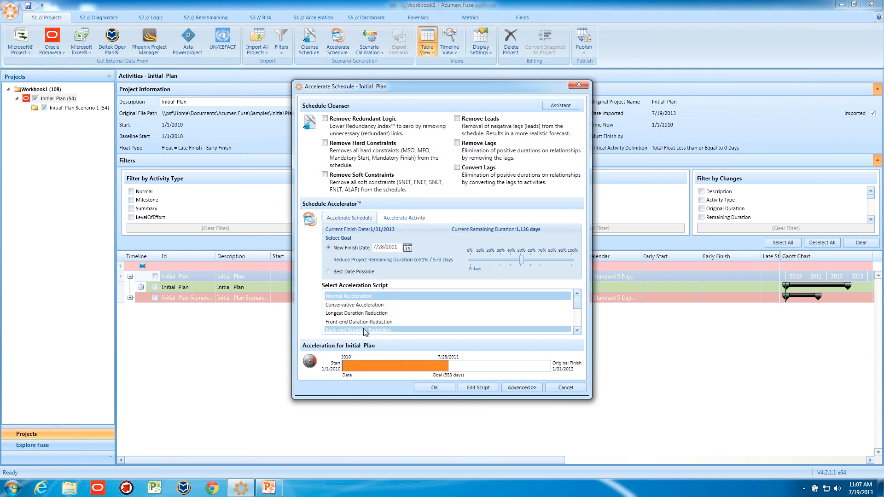
pyautogui.click(577, 330)
pyautogui.click(577, 331)
pyautogui.click(577, 330)
pyautogui.click(577, 330)
pyautogui.click(577, 331)
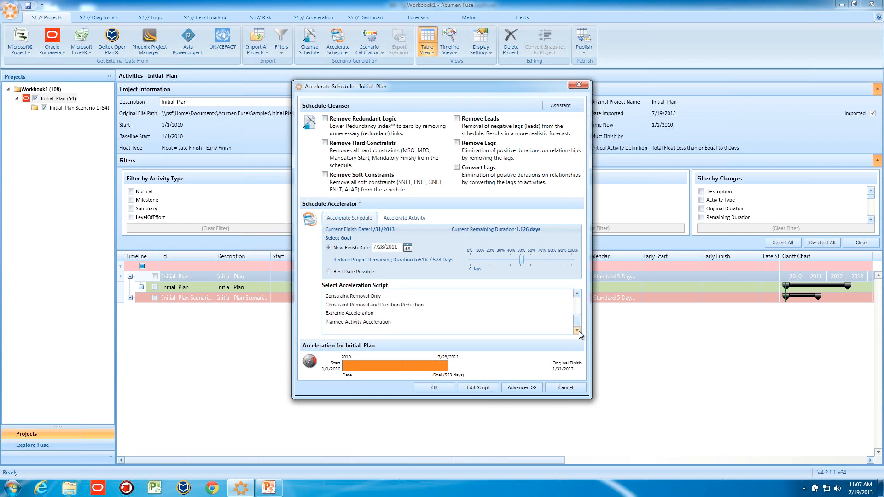
pyautogui.click(364, 321)
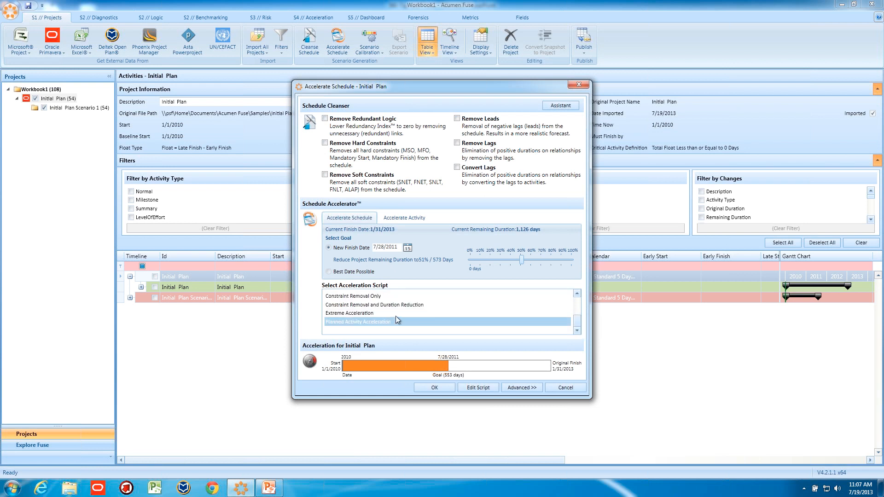
pyautogui.click(577, 294)
pyautogui.click(577, 294)
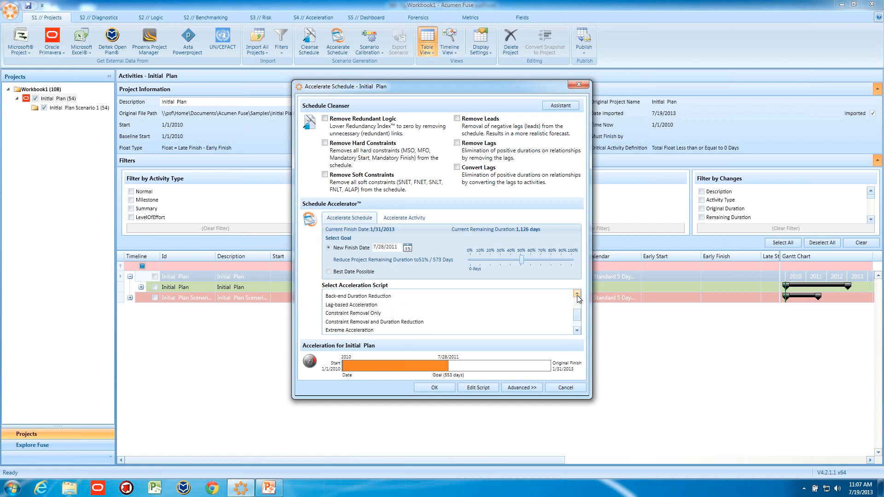
pyautogui.click(577, 296)
pyautogui.click(577, 296)
pyautogui.click(577, 297)
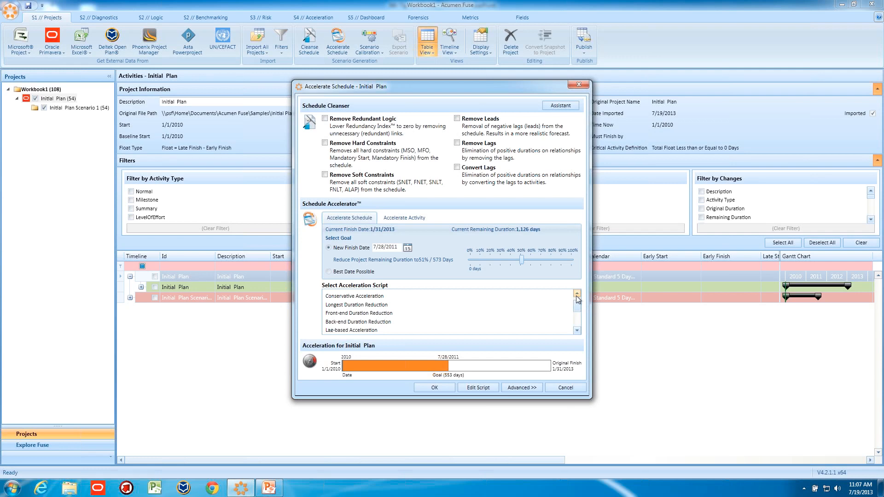
pyautogui.click(566, 387)
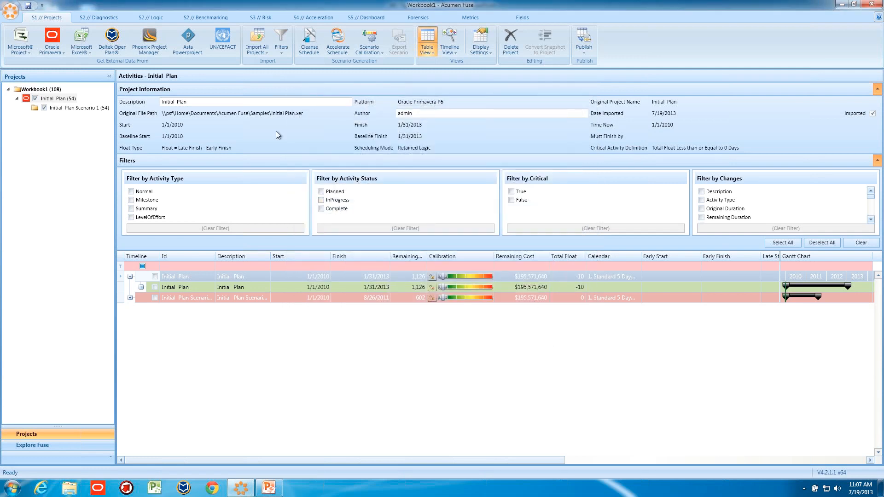
pyautogui.click(337, 45)
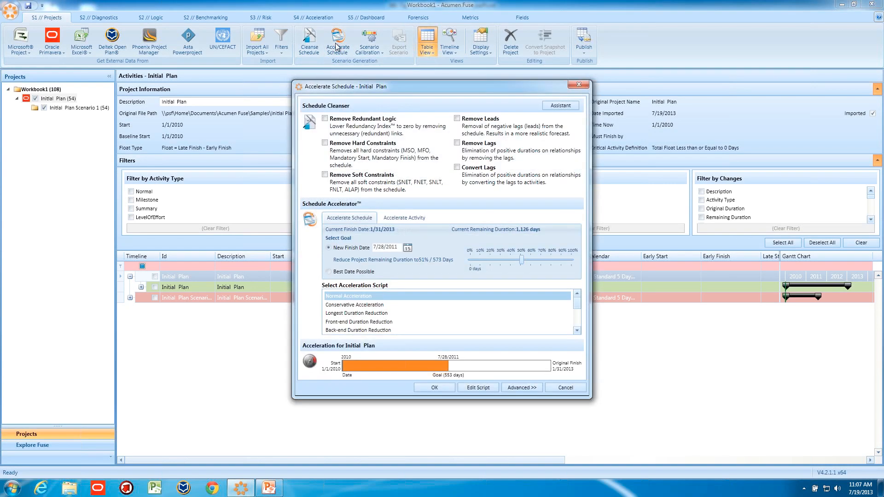
pyautogui.click(579, 85)
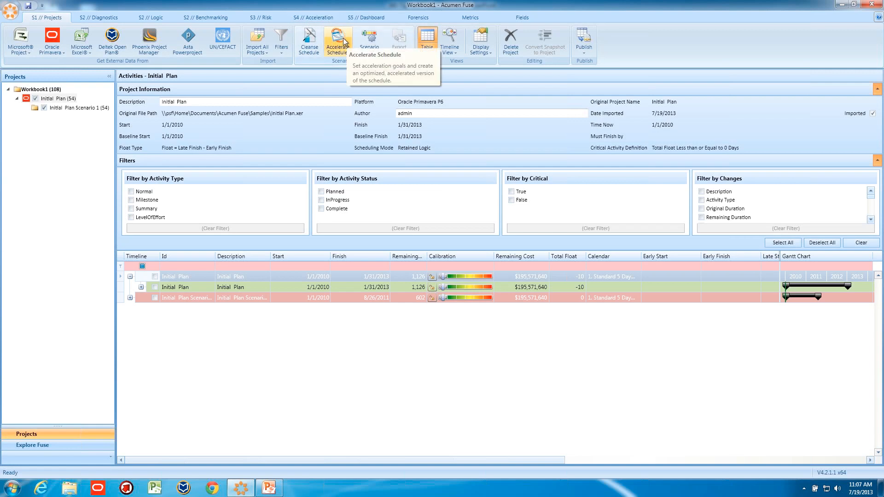
# Open the Normal Acceleration script in the Script Library and check its step's priority order options, keeping Easiest First.
pyautogui.click(315, 19)
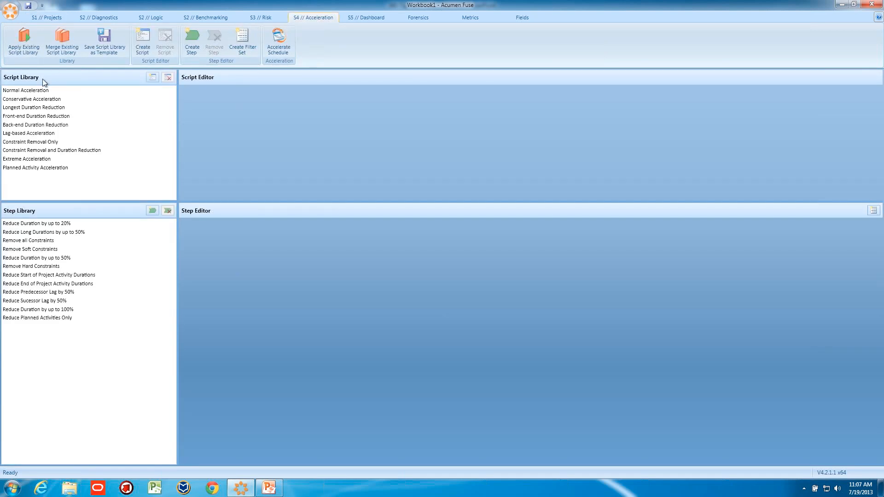
pyautogui.click(36, 91)
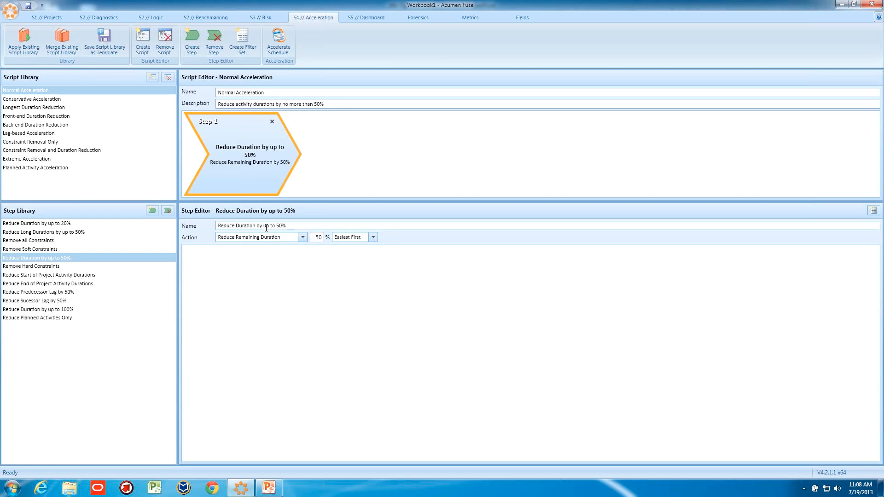
pyautogui.click(373, 237)
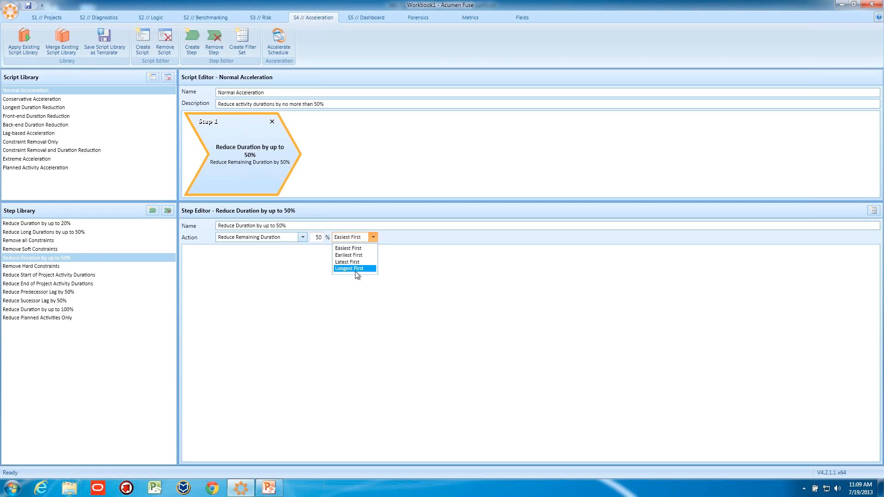
pyautogui.click(354, 249)
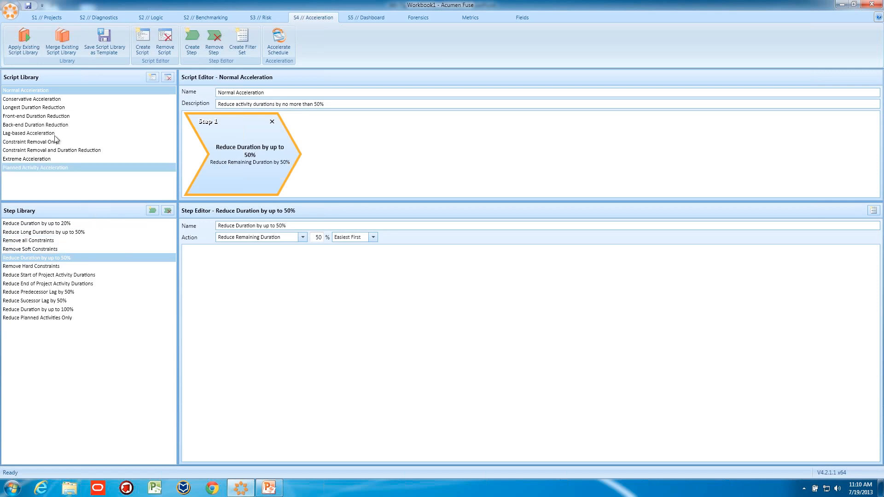
# Examine the Back-end Duration Reduction, Lag-based Acceleration and constraint removal scripts, including the duration step of Constraint Removal and Duration Reduction.
pyautogui.moveTo(55, 113)
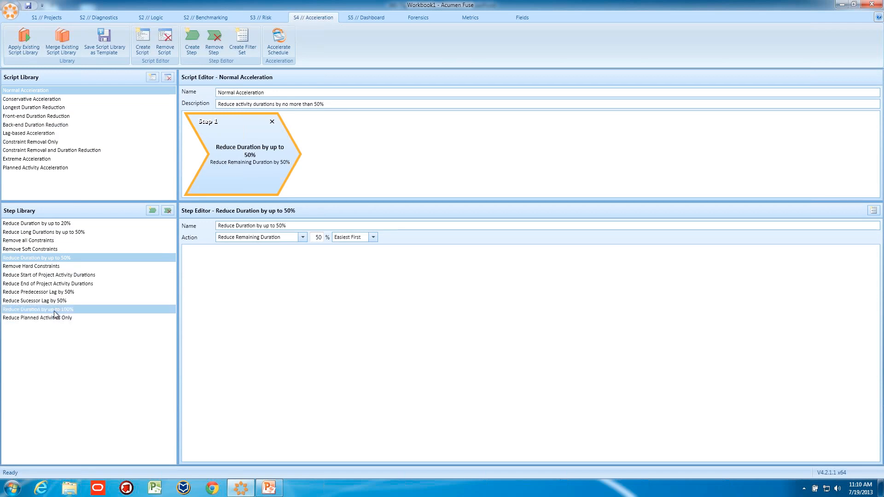
pyautogui.click(46, 125)
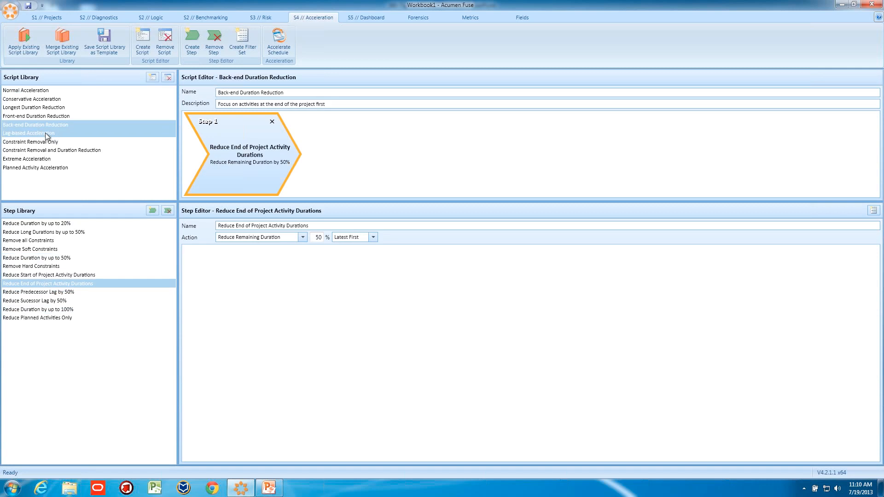
pyautogui.click(46, 134)
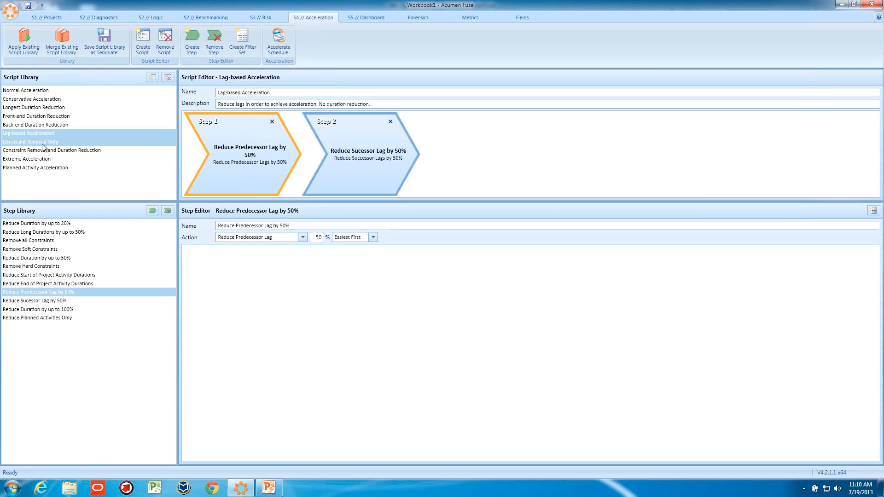
pyautogui.click(45, 142)
pyautogui.click(45, 150)
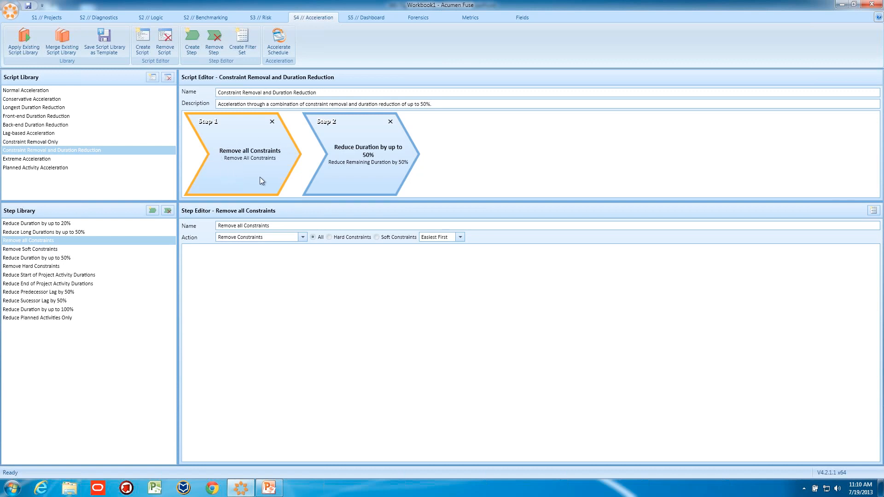
pyautogui.click(349, 167)
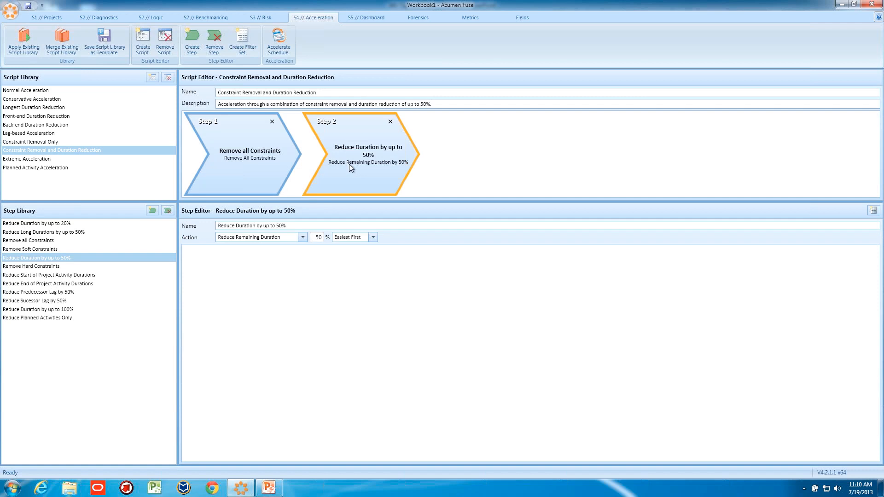
# Open the Extreme Acceleration script and inspect its predecessor lag, successor lag and duration reduction steps.
pyautogui.click(42, 161)
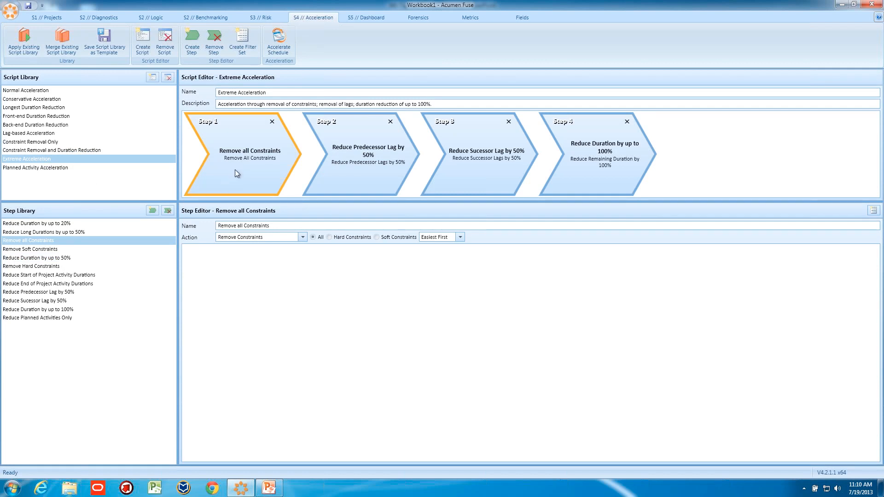
pyautogui.click(344, 168)
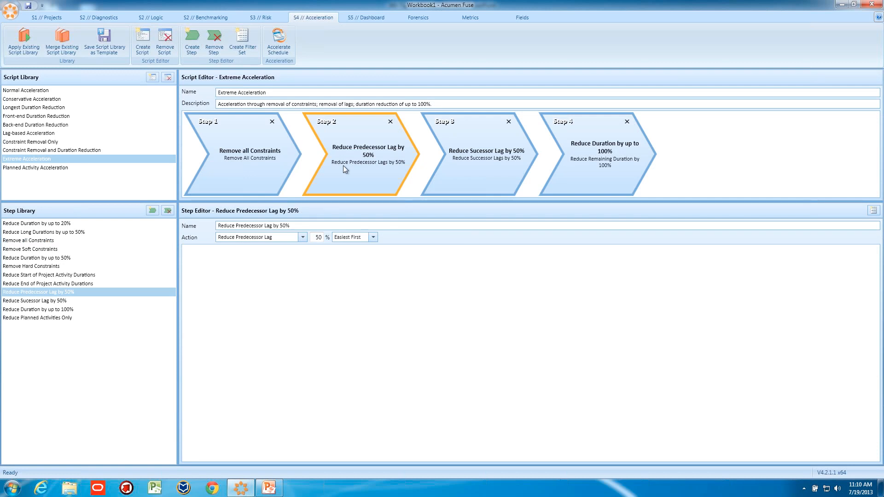
pyautogui.click(458, 163)
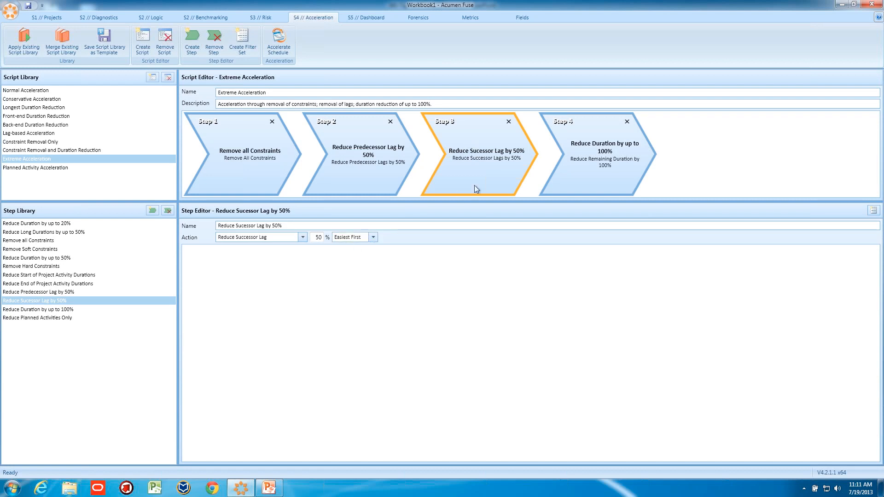
pyautogui.click(572, 160)
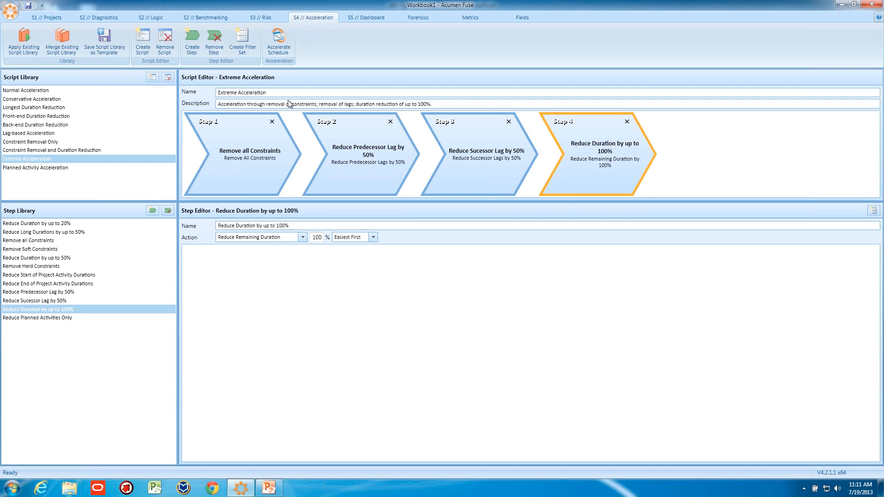
# Open the Planned Activity Acceleration script and examine the Activity Status filter on its step.
pyautogui.click(40, 167)
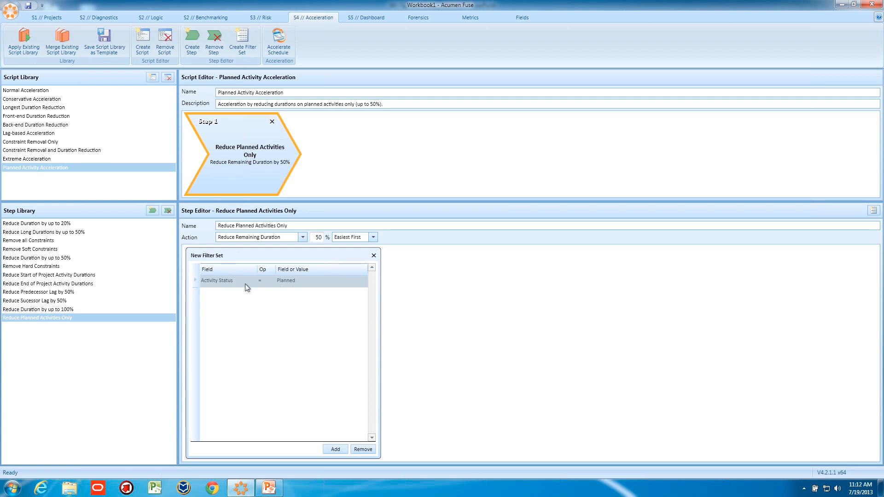
# Create a filter set on the Normal Acceleration script's duration step and add a criterion on the Location field.
pyautogui.click(37, 90)
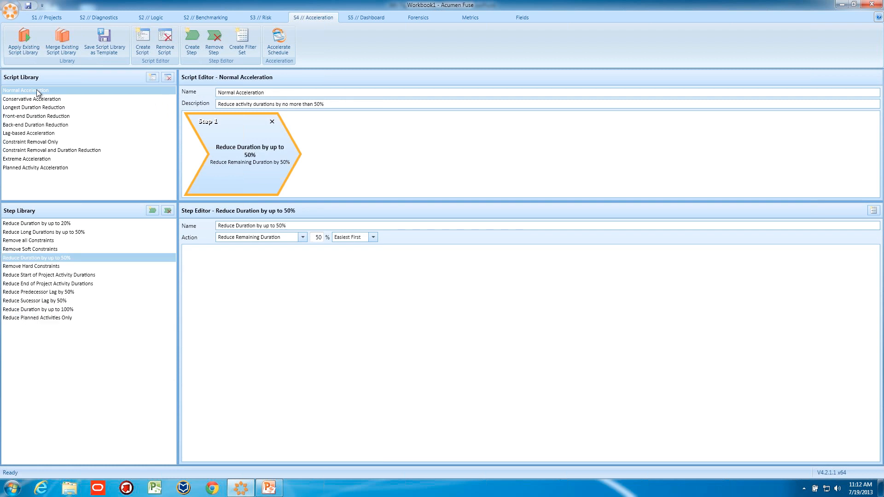
pyautogui.click(242, 46)
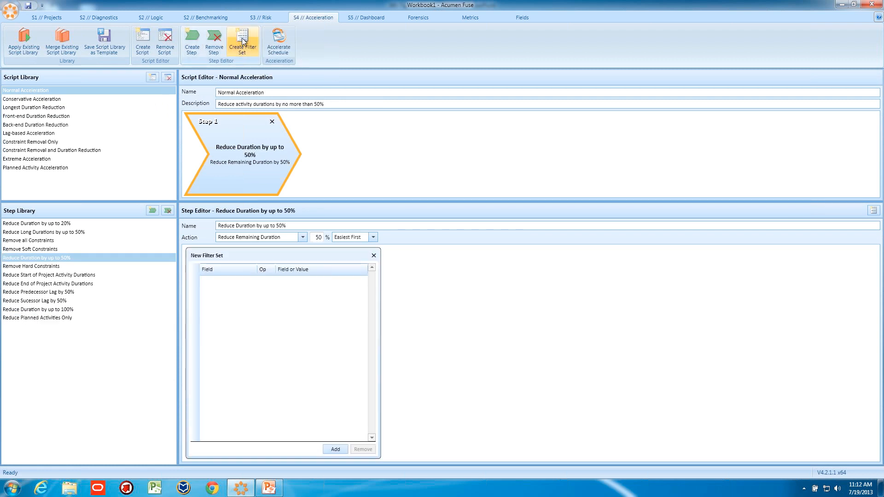
pyautogui.click(335, 450)
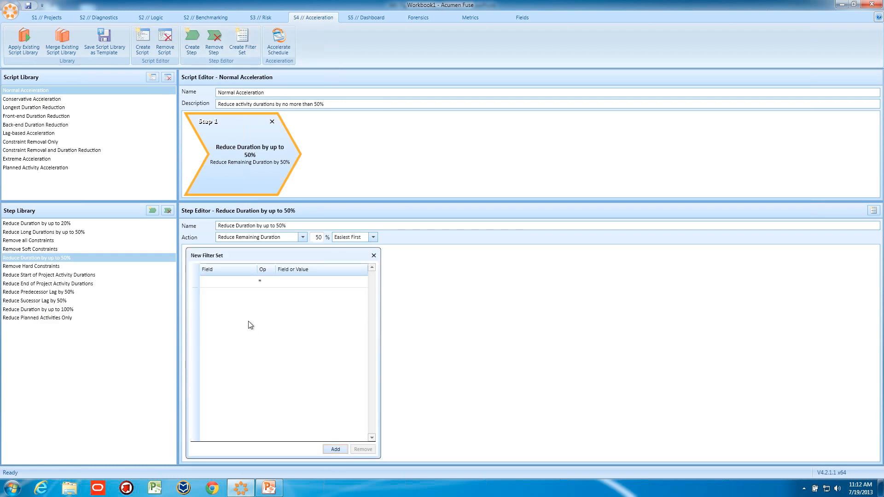
pyautogui.click(252, 280)
pyautogui.click(252, 282)
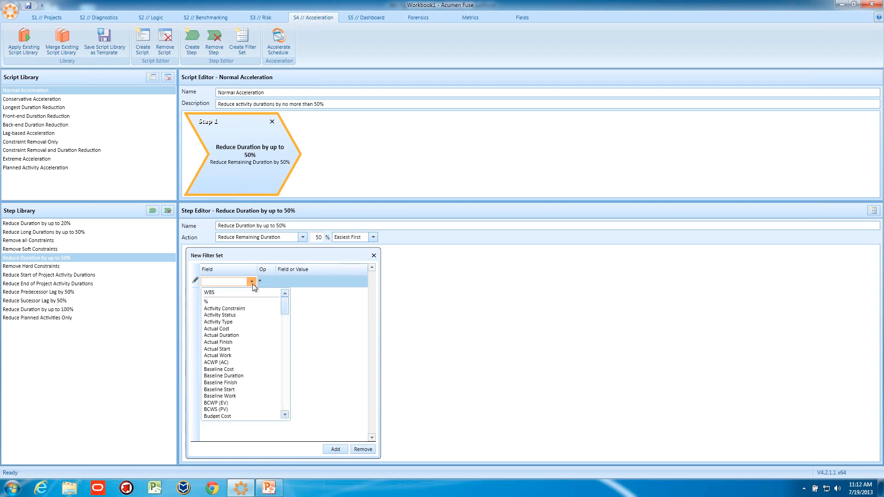
pyautogui.moveTo(285, 302); pyautogui.dragTo(289, 334)
pyautogui.click(220, 361)
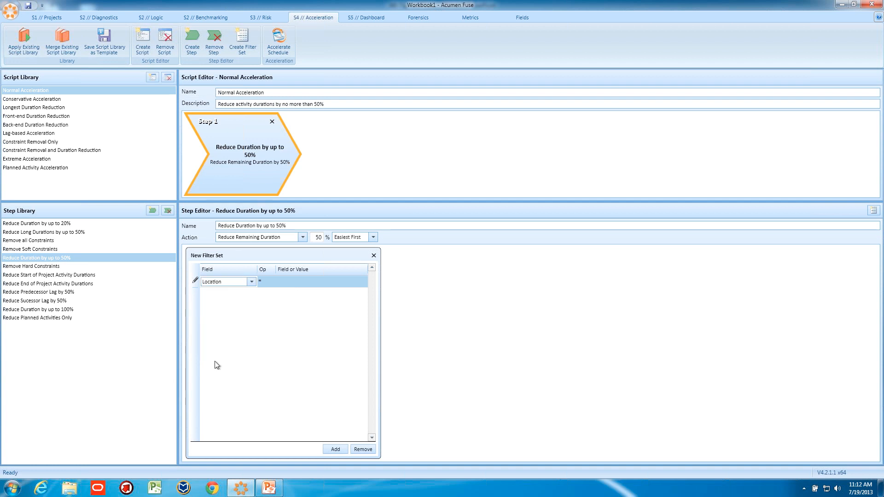
# Set the Location criterion to Not Equal with the value New Jersey.
pyautogui.click(266, 284)
pyautogui.click(269, 282)
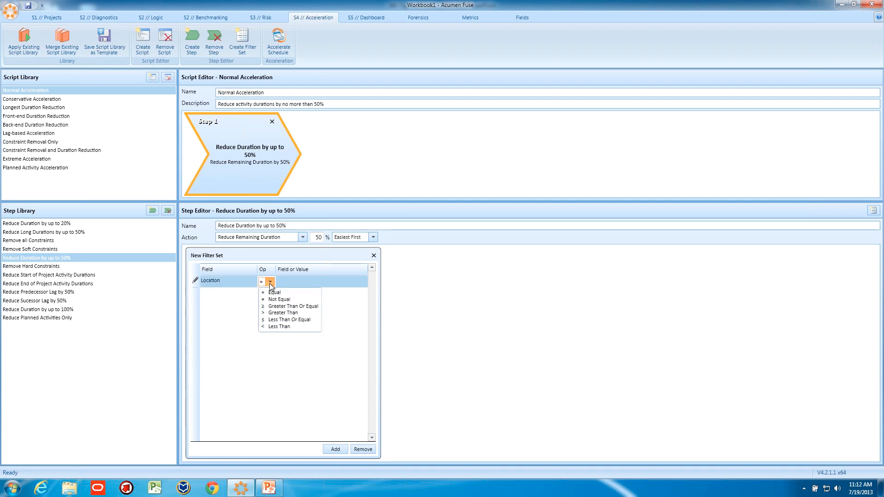
pyautogui.click(273, 300)
pyautogui.click(288, 282)
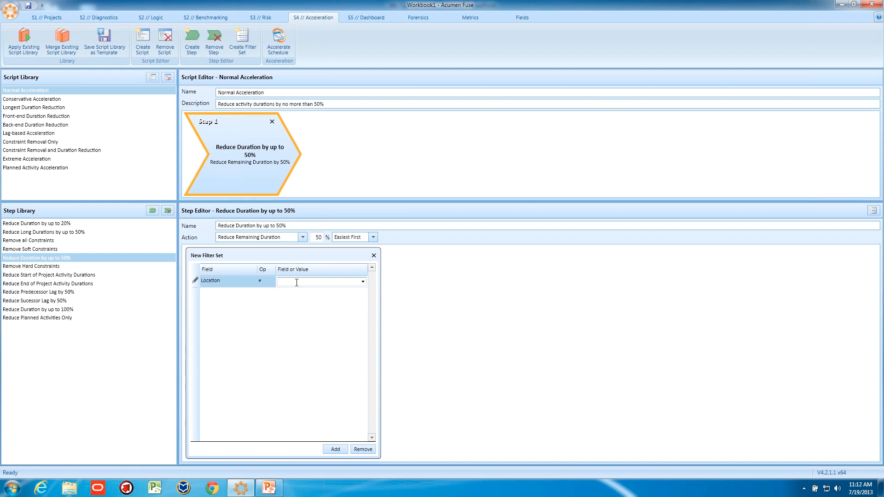
pyautogui.write('New Jersey')
# Change the operator of the Location criterion to Equal.
pyautogui.click(264, 281)
pyautogui.click(270, 282)
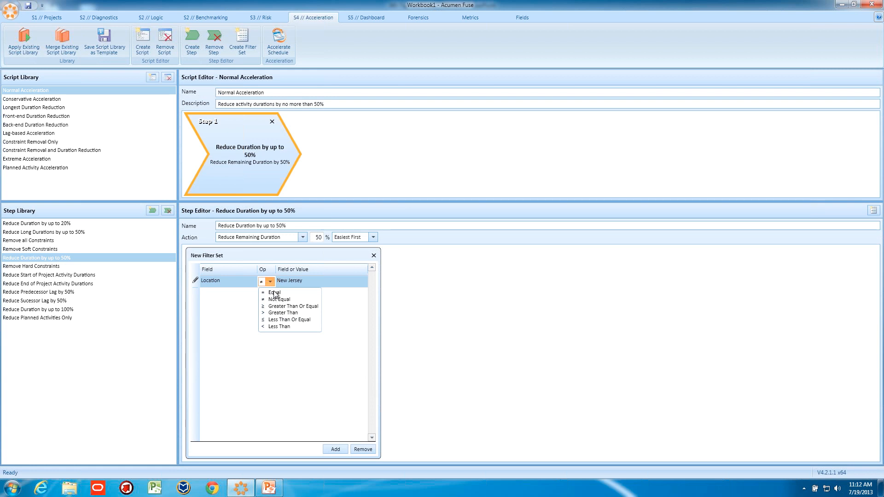
pyautogui.click(275, 293)
pyautogui.click(270, 282)
pyautogui.click(219, 261)
# Add a second filter criterion on Actual Cost with the Greater Than operator.
pyautogui.click(335, 449)
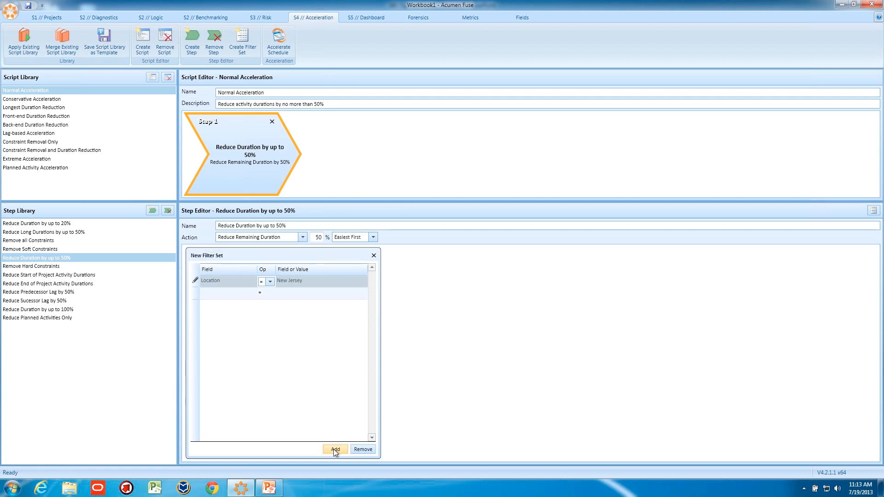
pyautogui.click(252, 293)
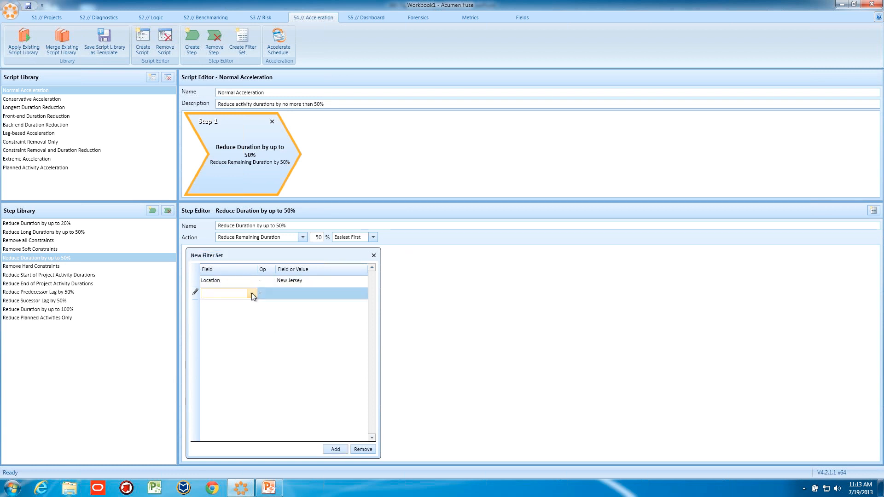
pyautogui.click(251, 293)
pyautogui.moveTo(284, 317); pyautogui.dragTo(271, 320)
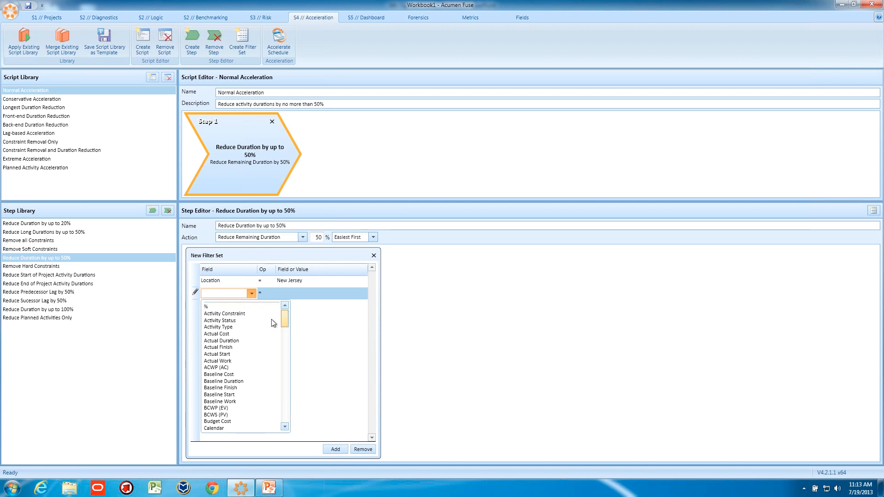
pyautogui.click(226, 334)
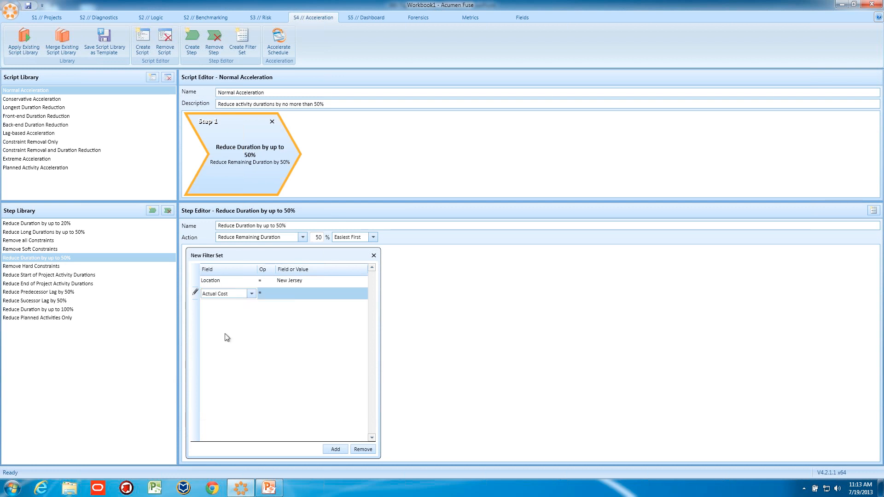
pyautogui.click(264, 292)
pyautogui.click(270, 294)
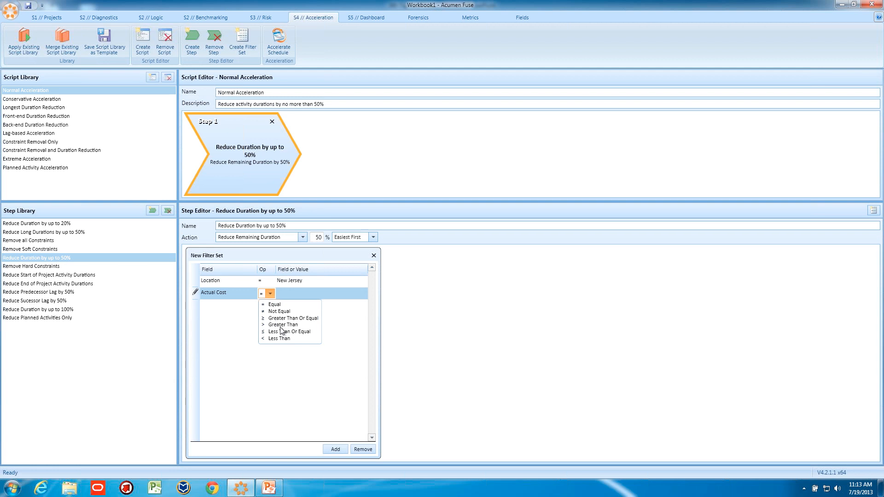
pyautogui.click(281, 325)
pyautogui.click(289, 296)
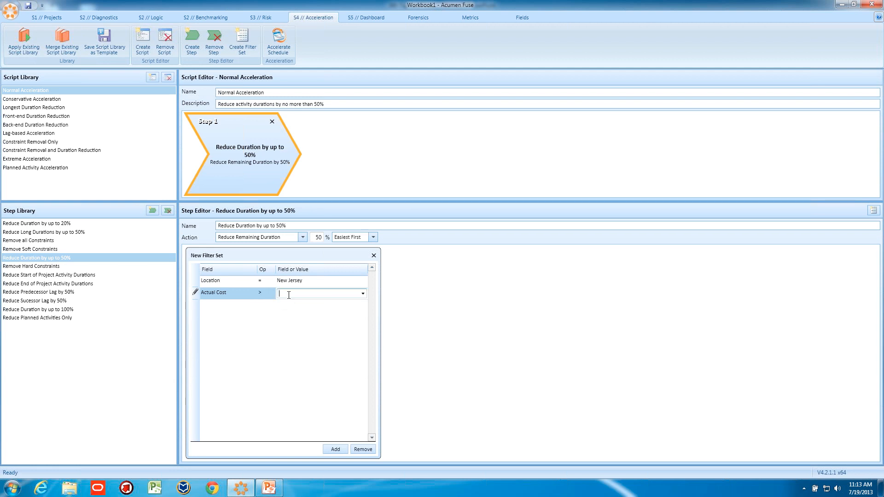
# Switch the second criterion's field to Baseline Cost with the value 12345, and remove the whole filter set from the step.
pyautogui.click(250, 293)
pyautogui.click(251, 293)
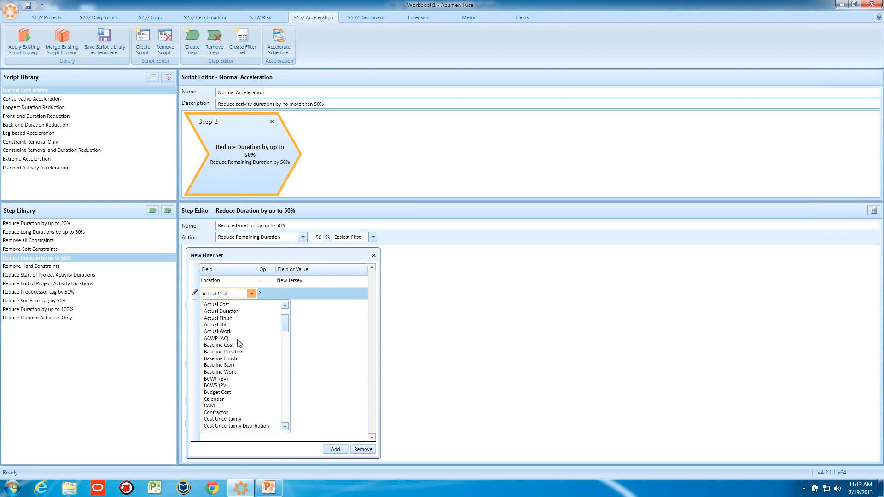
pyautogui.click(237, 345)
pyautogui.click(294, 292)
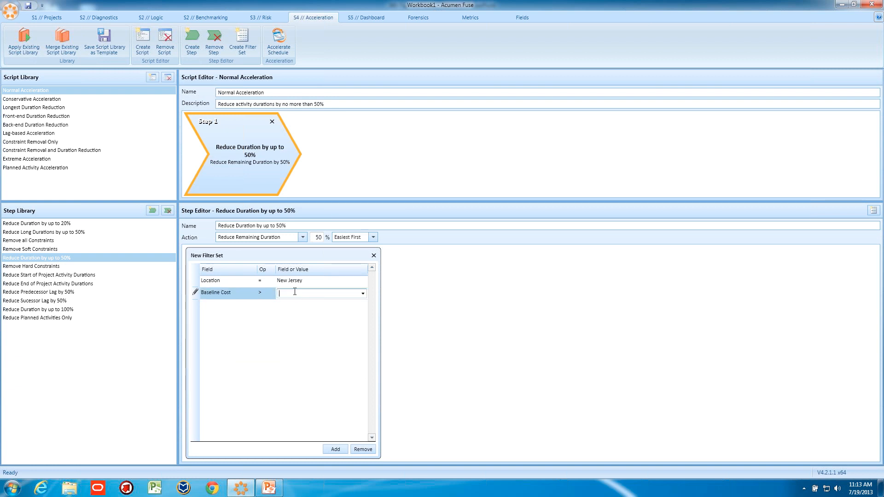
pyautogui.write('12345')
pyautogui.click(373, 256)
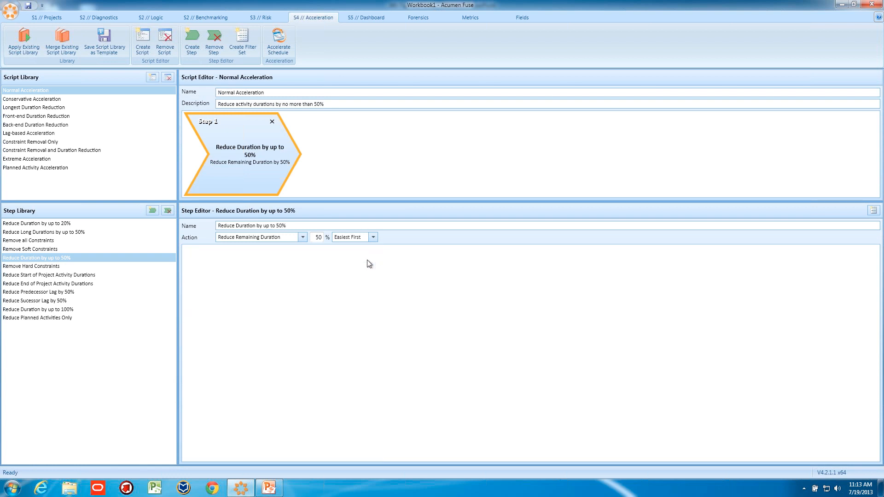
# Switch to the 360-Tips and Tricks presentation in PowerPoint and start the slide show from the Decision Support slide.
pyautogui.click(267, 490)
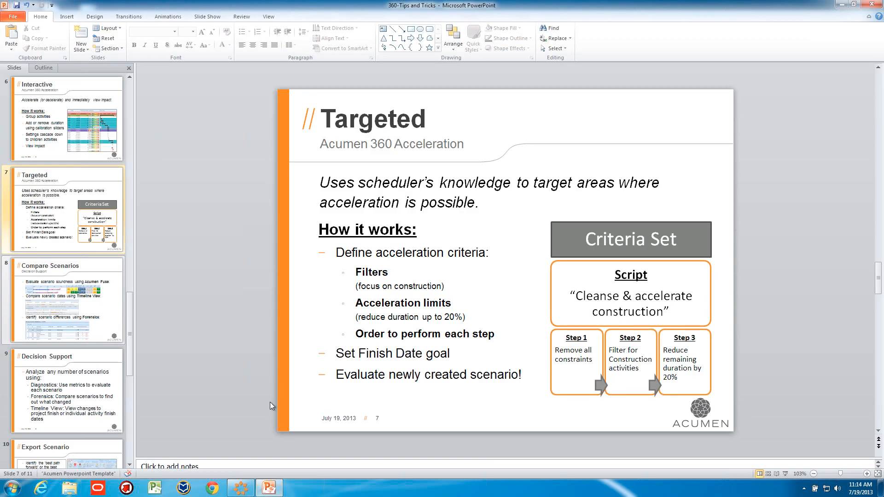
pyautogui.click(80, 385)
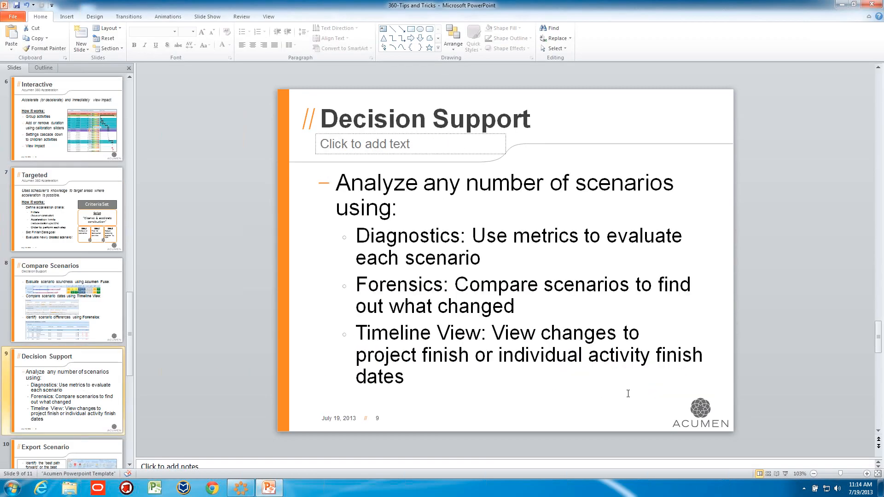
pyautogui.click(786, 474)
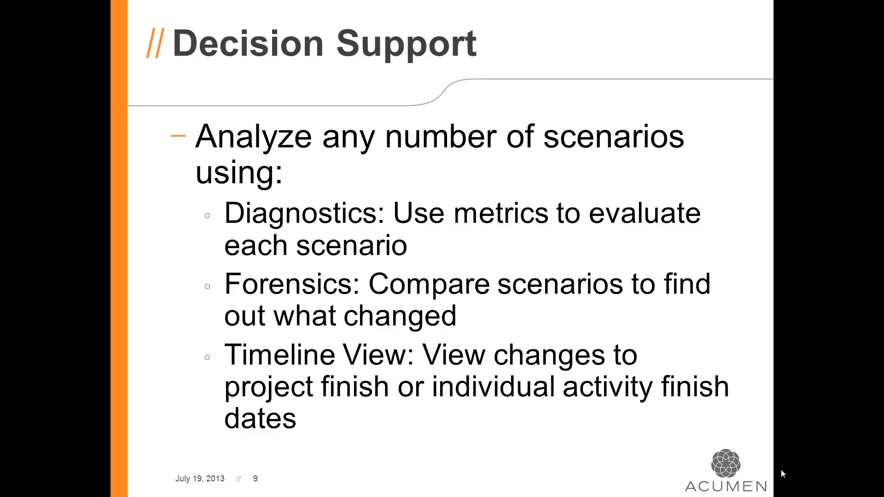